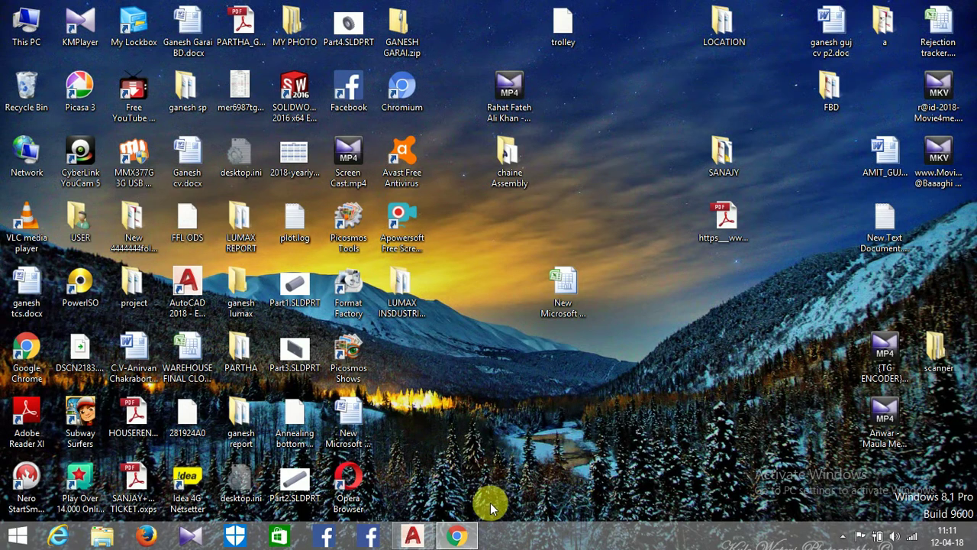
# Step: Bring the Chrome window showing the IRCTC login page to the front
pyautogui.click(466, 537)
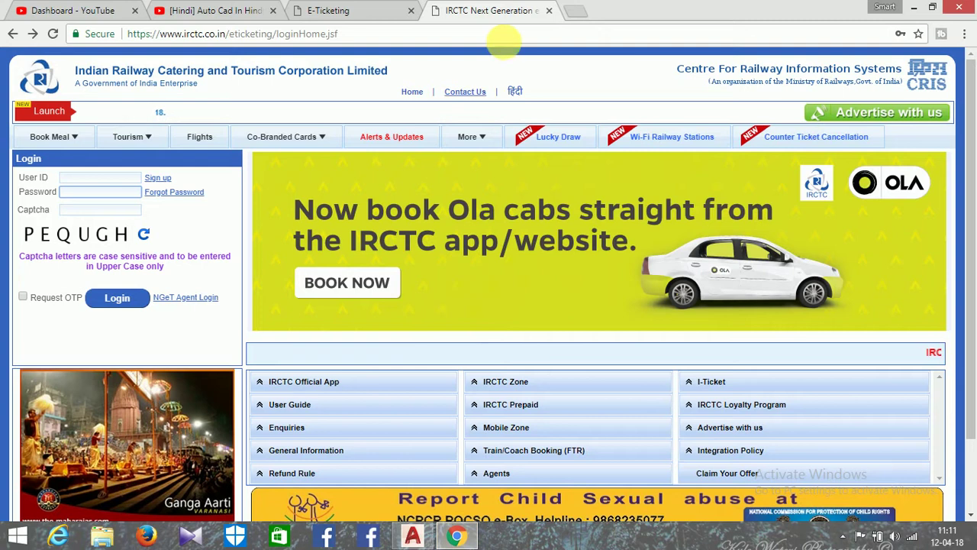
# Step: Search Google for 'irctc' in a new tab and open the IRCTC Next Generation eTicketing System result
pyautogui.click(576, 16)
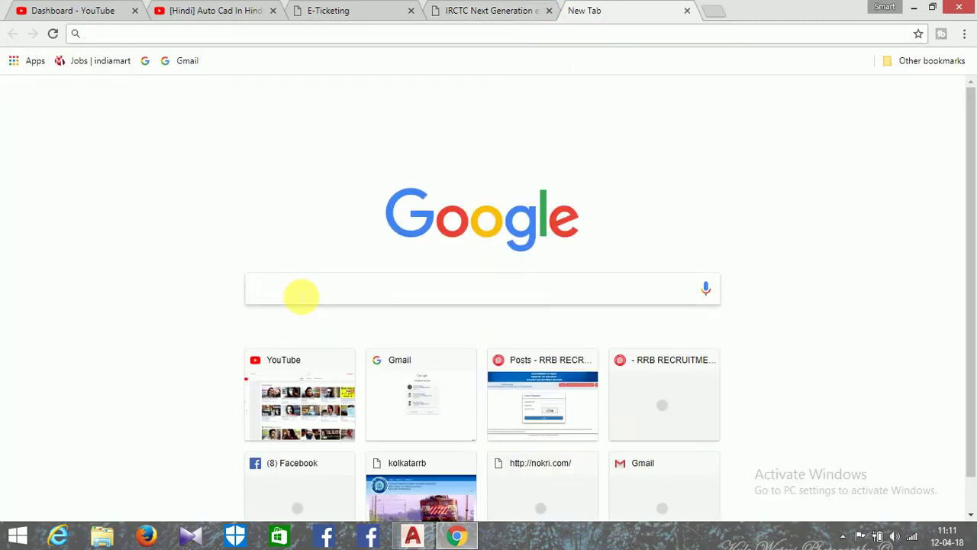
pyautogui.write('irctc')
pyautogui.press('Return')
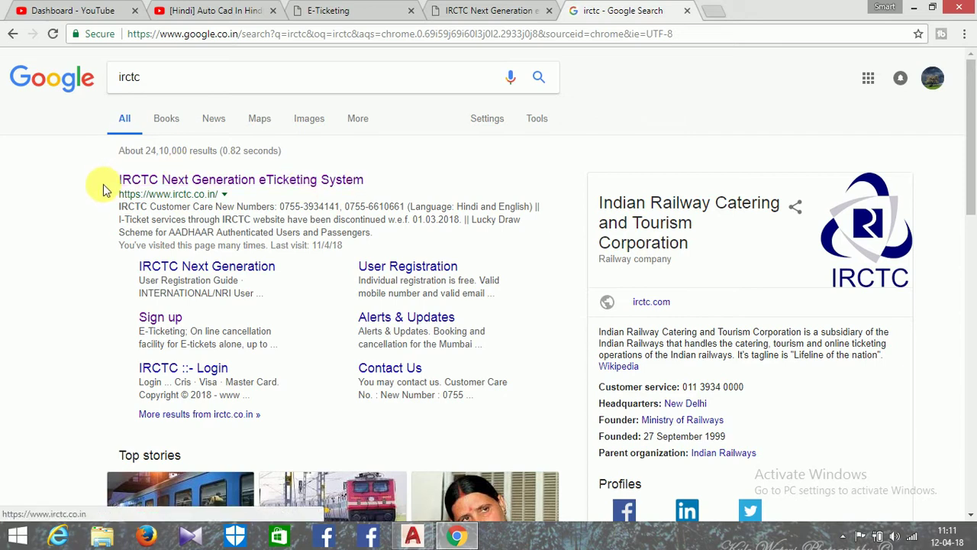
pyautogui.click(337, 185)
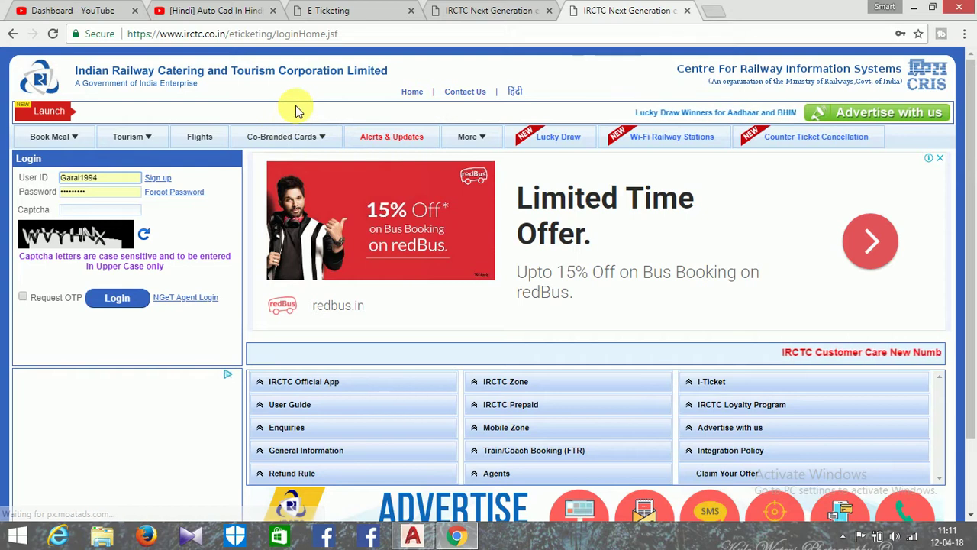
# Step: Clear the saved user ID and password from the IRCTC login form
pyautogui.moveTo(86, 138)
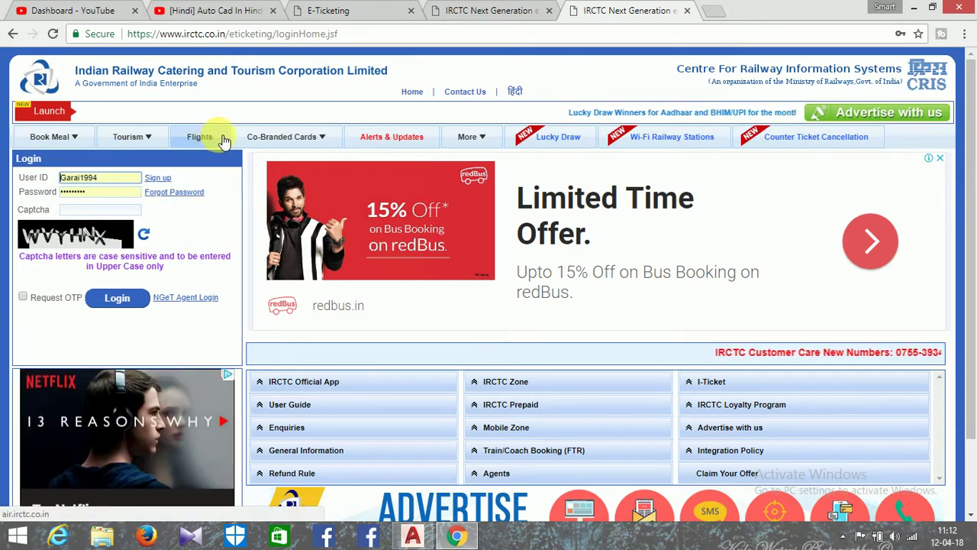
pyautogui.moveTo(281, 146)
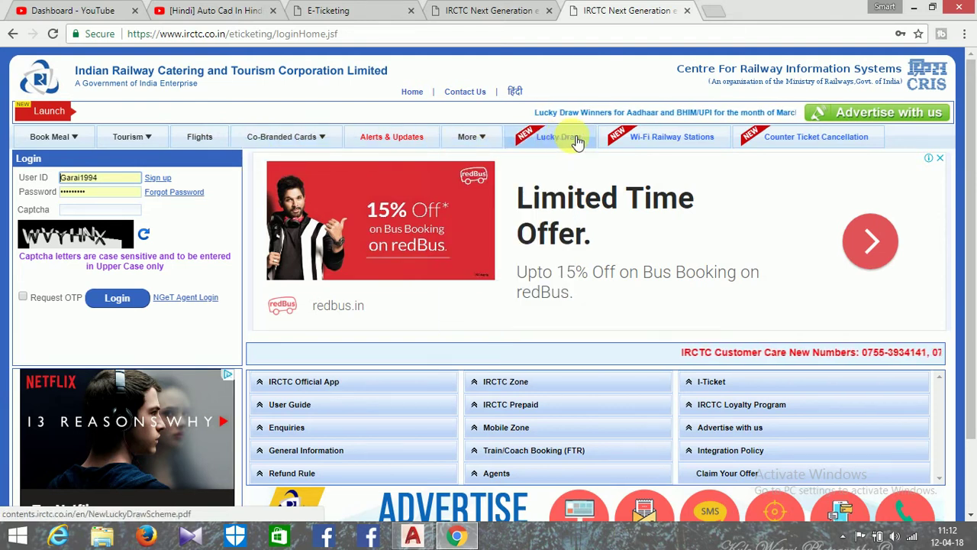
pyautogui.click(124, 181)
pyautogui.press('BackSpace')
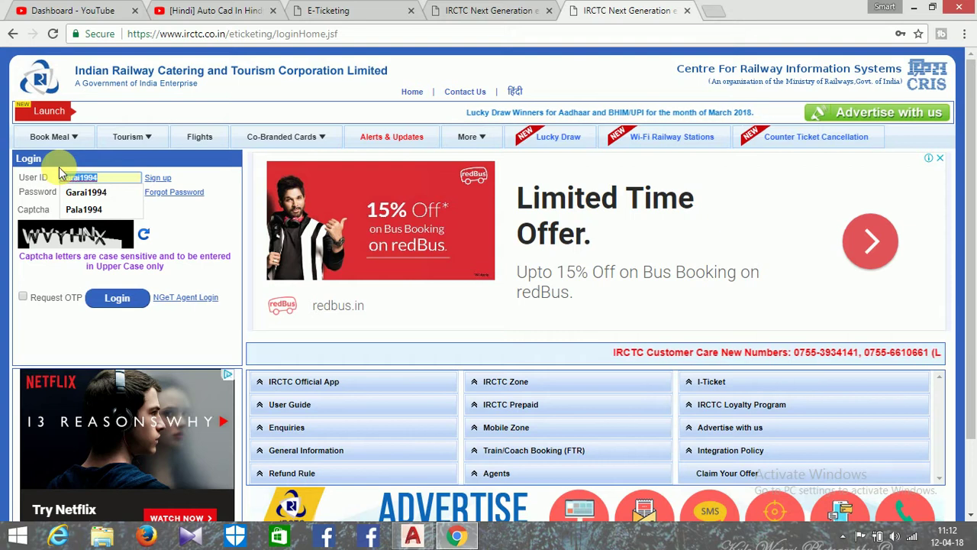
pyautogui.click(122, 206)
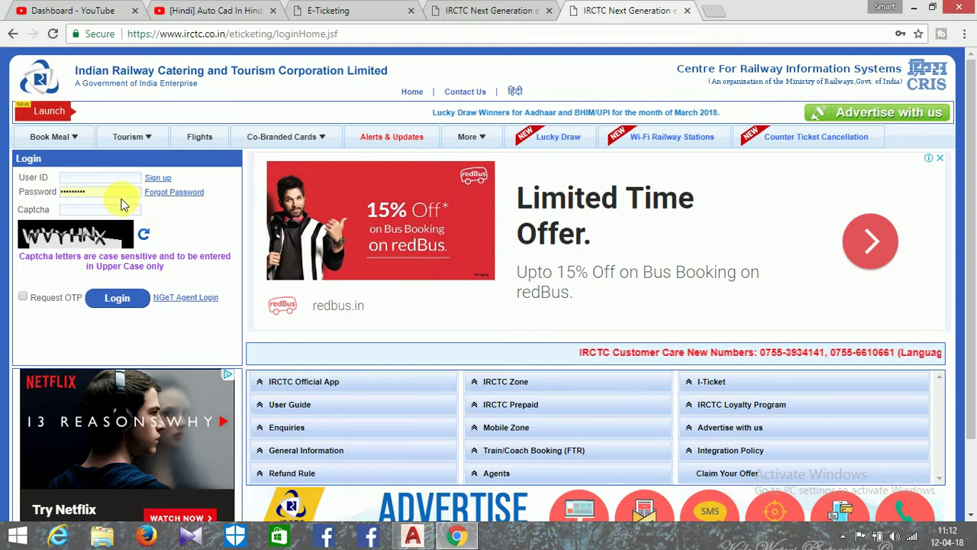
pyautogui.doubleClick(76, 191)
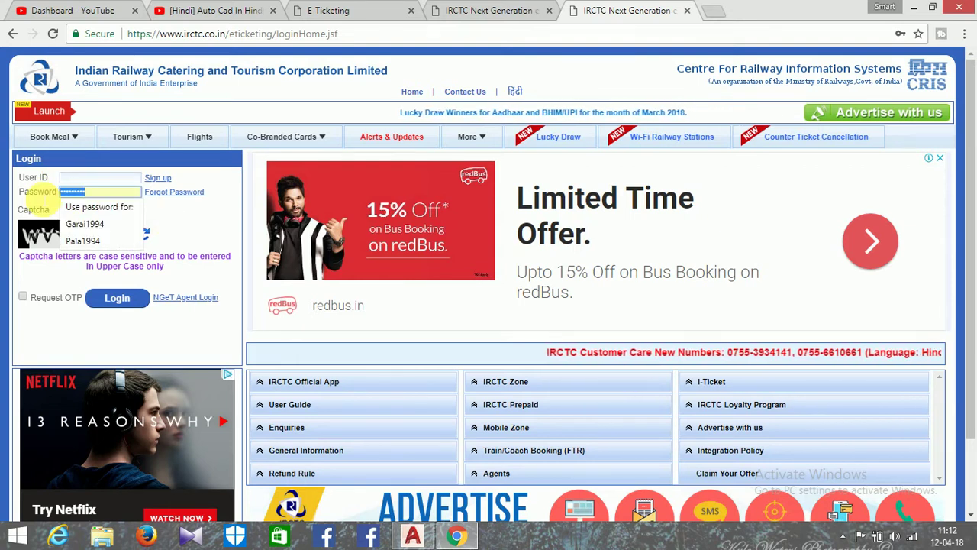
pyautogui.click(177, 215)
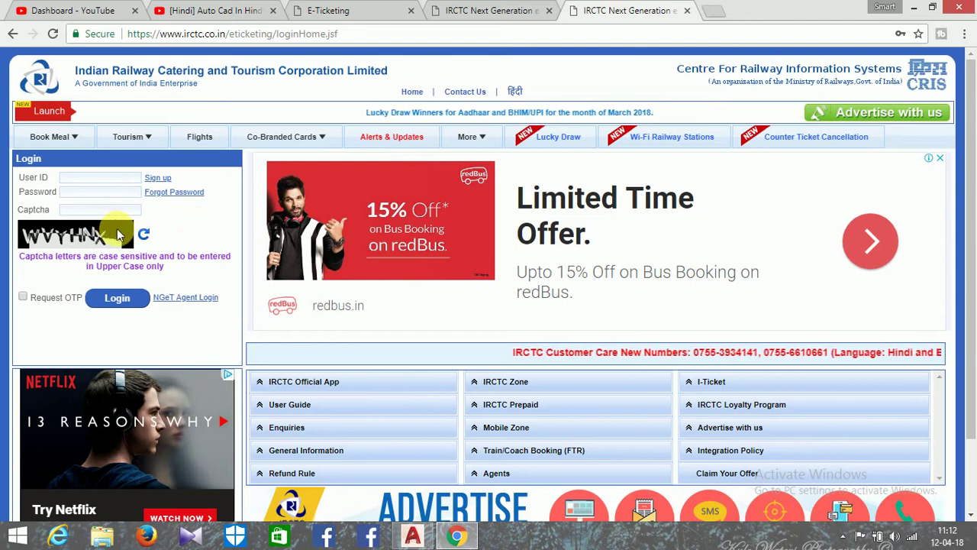
# Step: Go to the new user Sign up page, which shows registration blocked 09:30–11:30 AM
pyautogui.click(125, 178)
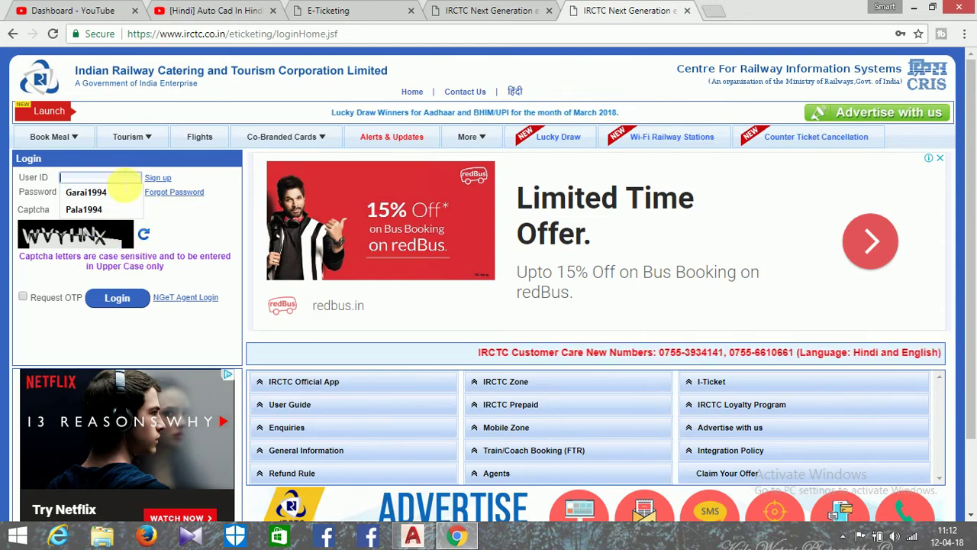
pyautogui.click(184, 236)
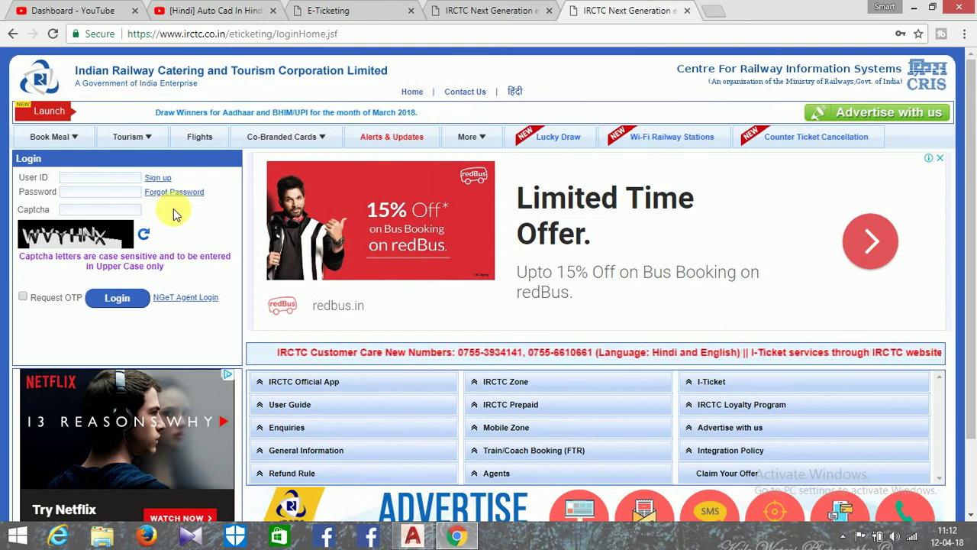
pyautogui.click(159, 179)
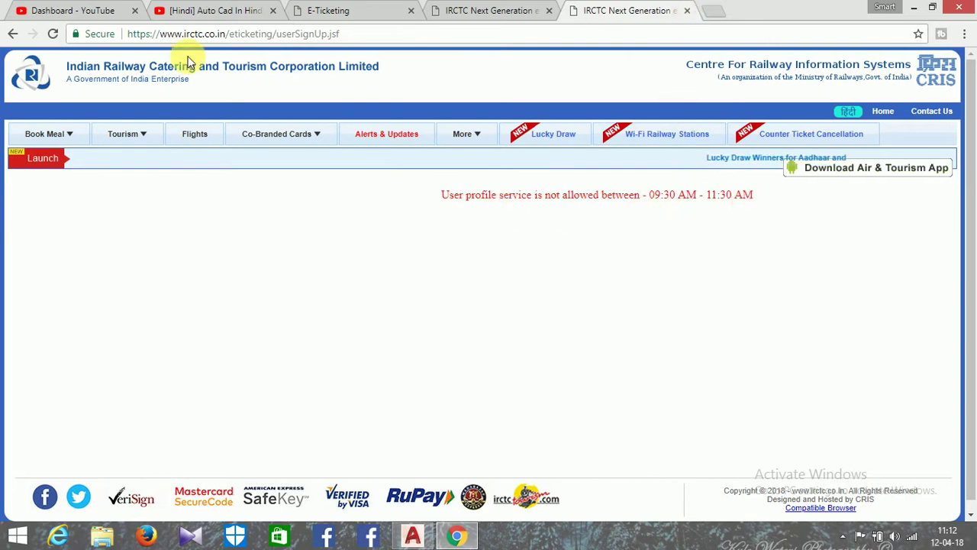
# Step: Return to the login page and autofill the saved login details
pyautogui.click(12, 35)
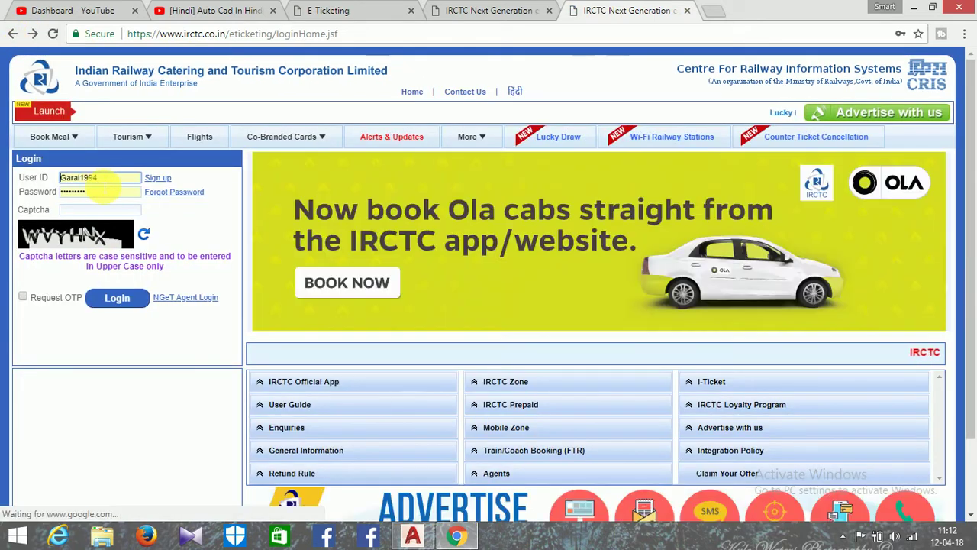
pyautogui.click(98, 178)
pyautogui.click(84, 191)
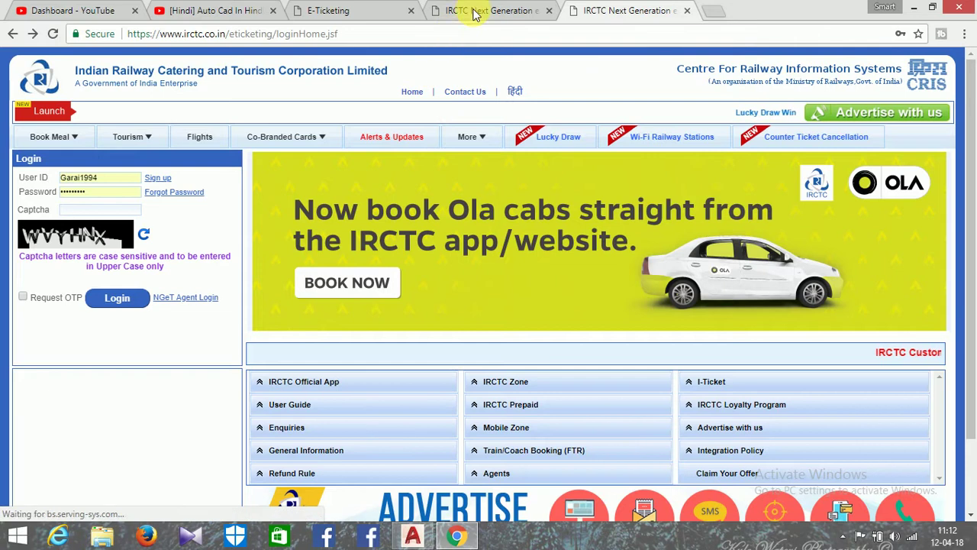
# Step: On the other IRCTC tab, place the cursor in the empty User ID, Password and Captcha fields
pyautogui.click(473, 13)
pyautogui.click(110, 177)
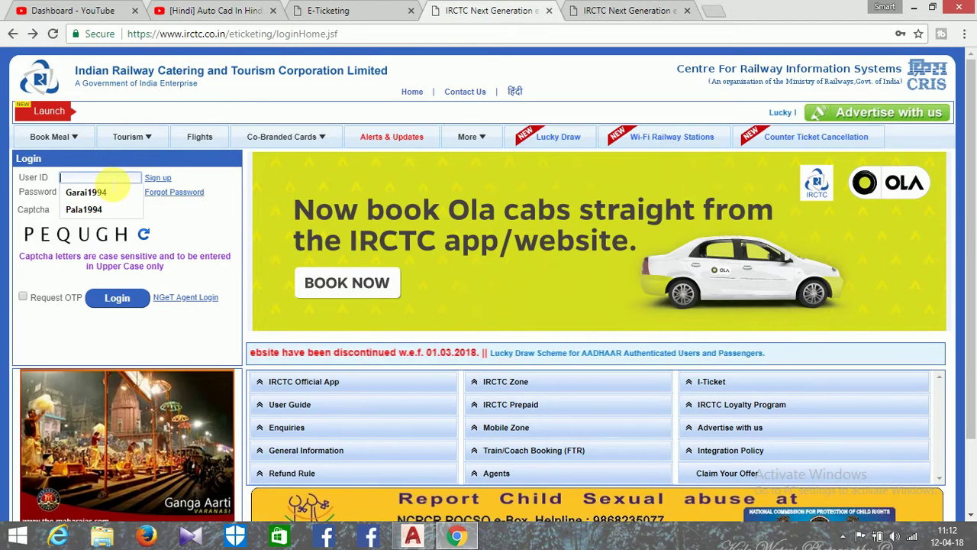
pyautogui.press('Escape')
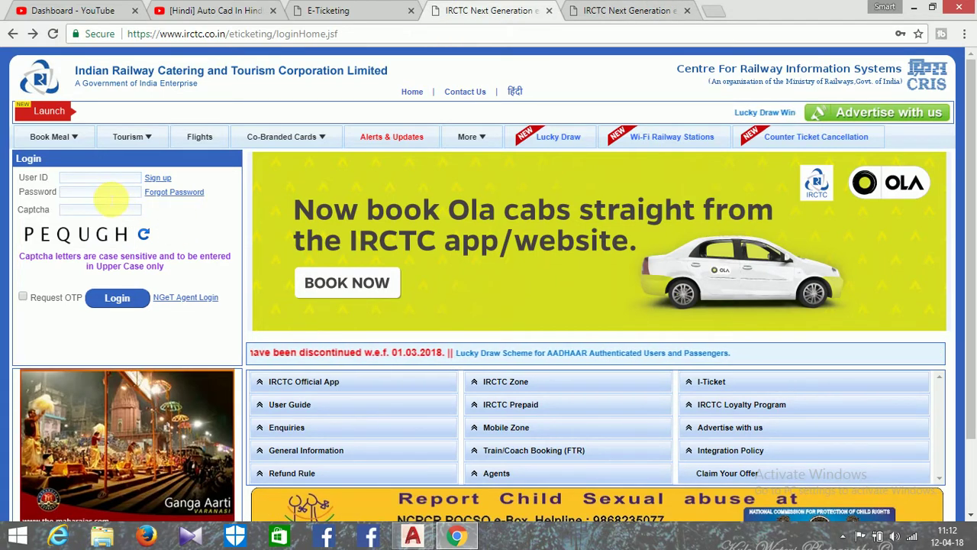
pyautogui.click(111, 200)
pyautogui.click(113, 220)
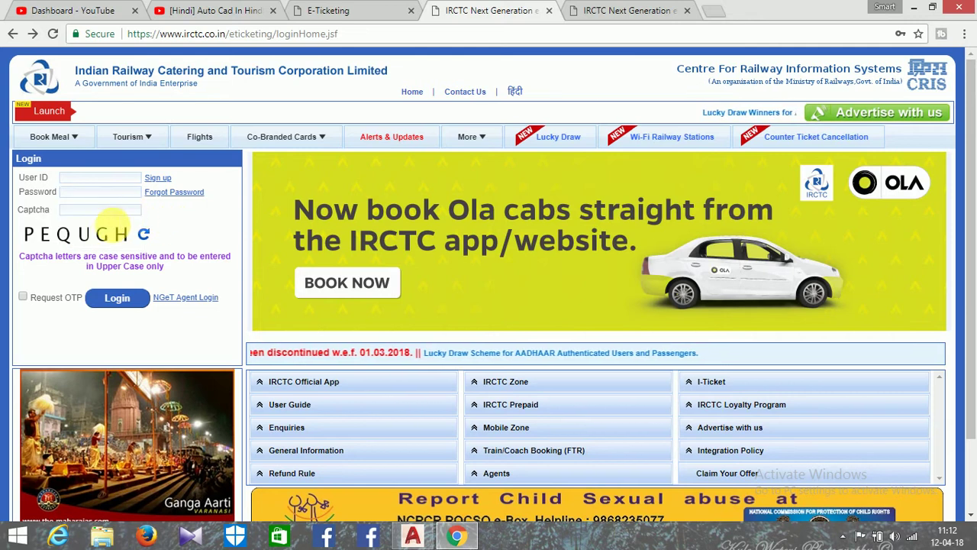
pyautogui.click(99, 209)
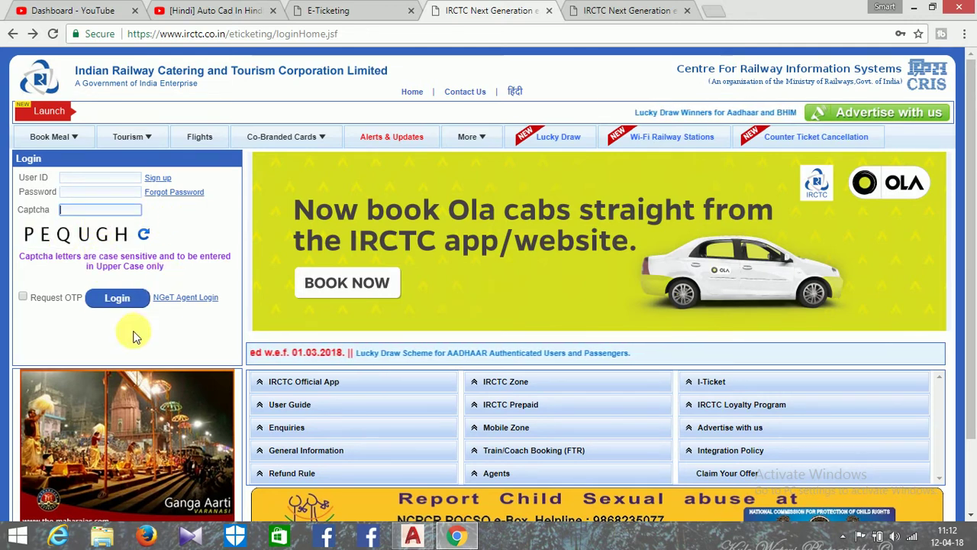
# Step: Search trains from AHMEDABAD JN - ADI to HOWRAH JN - HWH on 30-05-2018
pyautogui.click(364, 14)
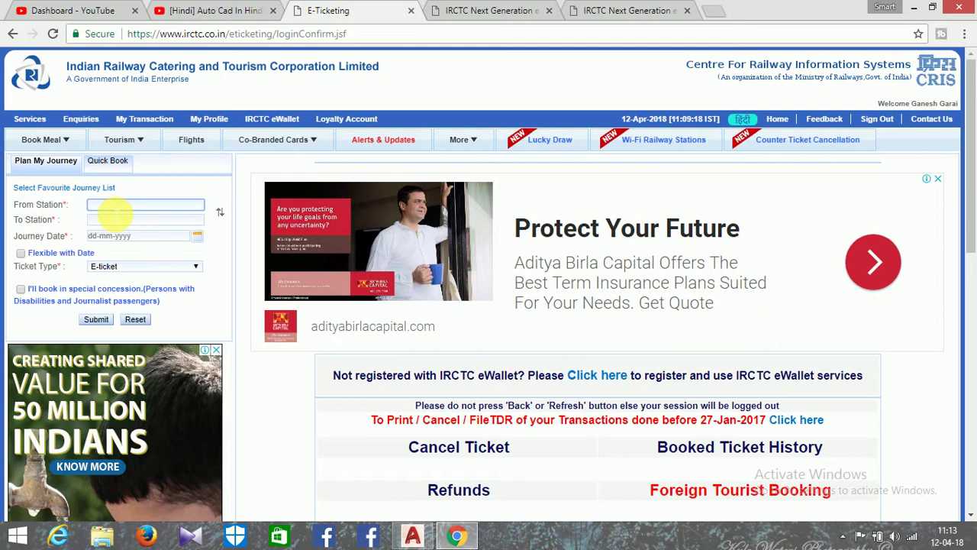
pyautogui.write('ahm')
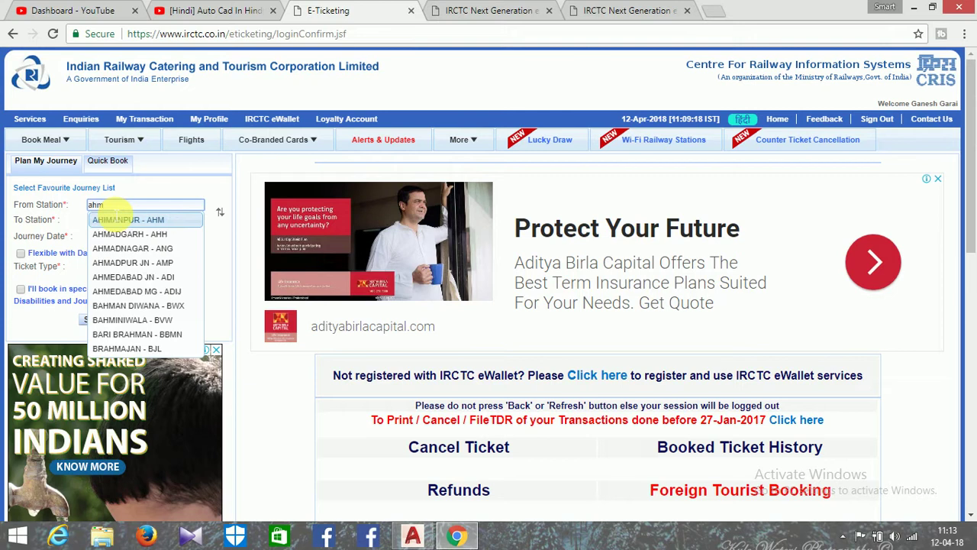
pyautogui.write('e')
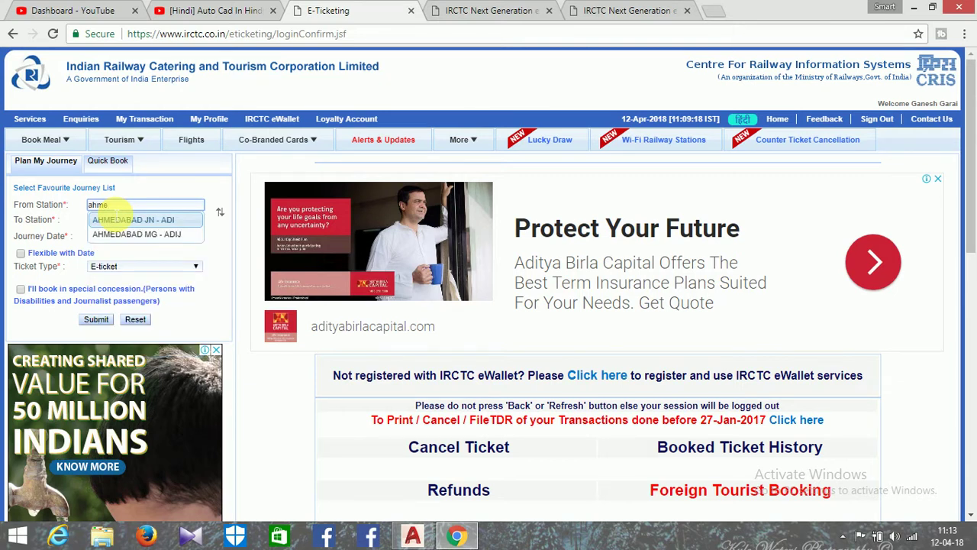
pyautogui.click(120, 226)
pyautogui.click(132, 221)
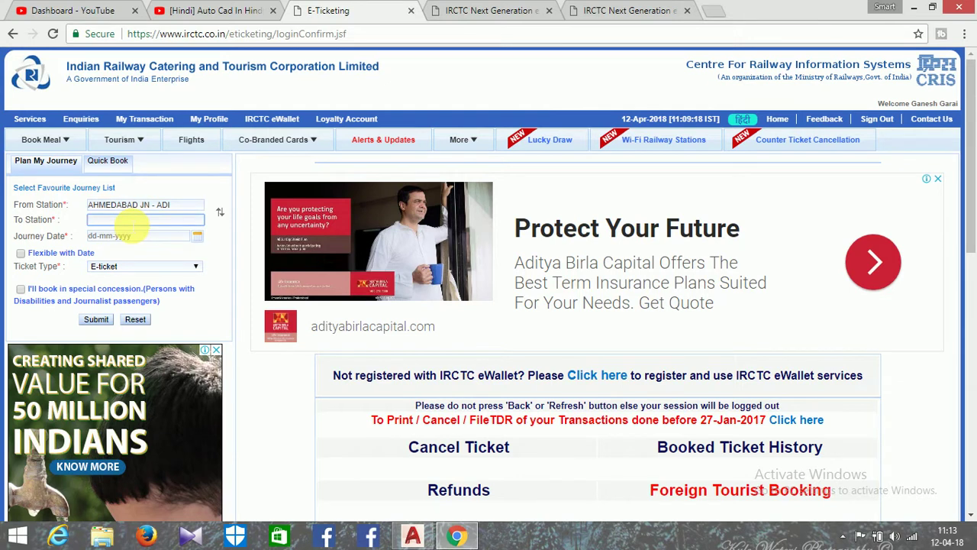
pyautogui.write('how')
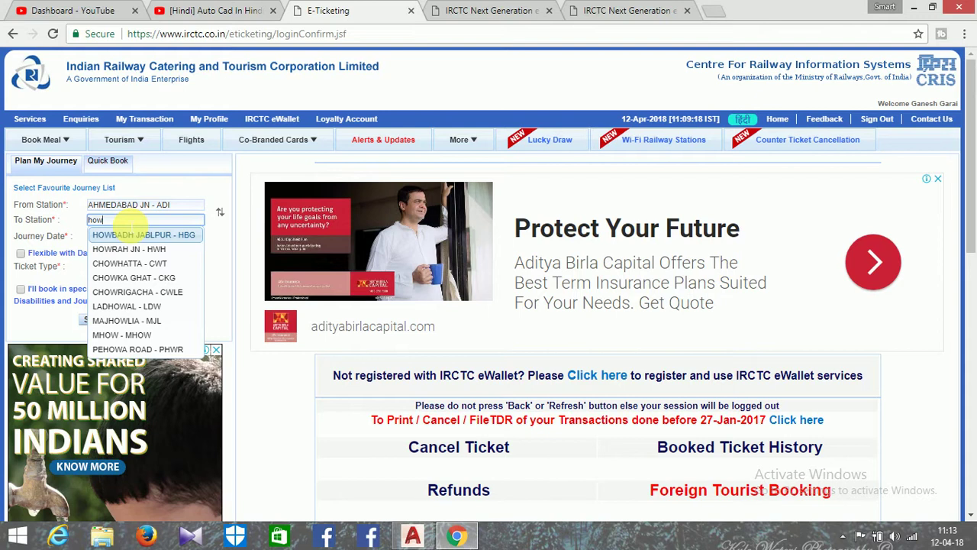
pyautogui.click(153, 251)
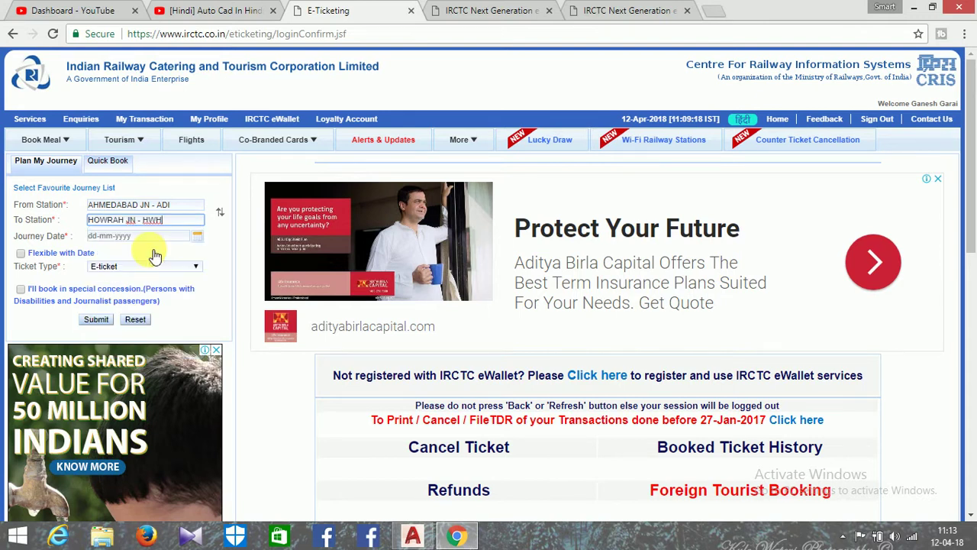
pyautogui.click(200, 239)
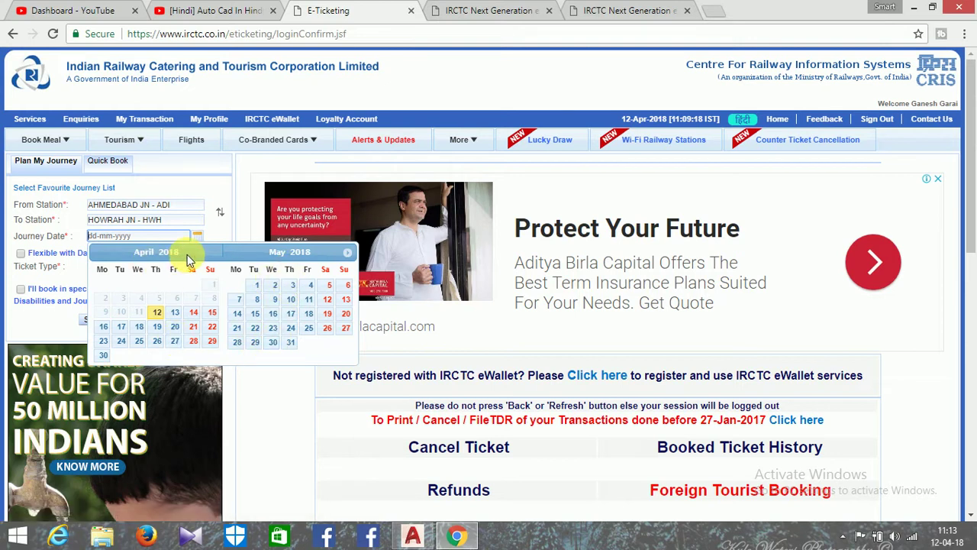
pyautogui.click(273, 343)
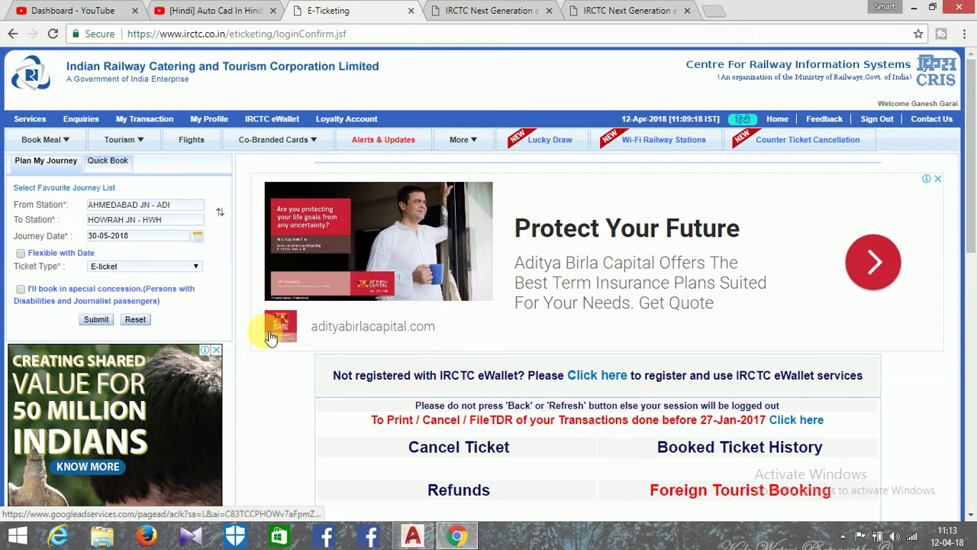
pyautogui.click(97, 319)
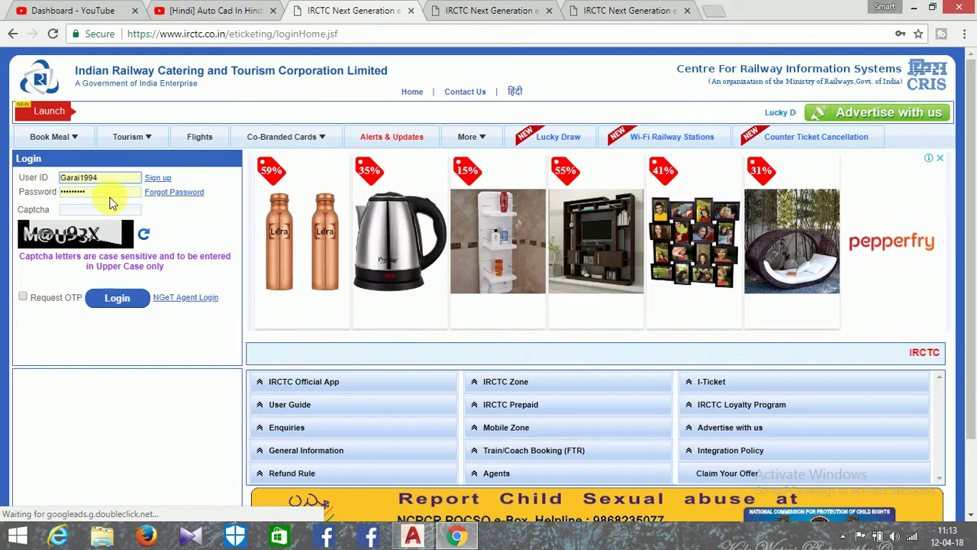
# Step: Enter the displayed captcha code and log in to IRCTC
pyautogui.click(107, 206)
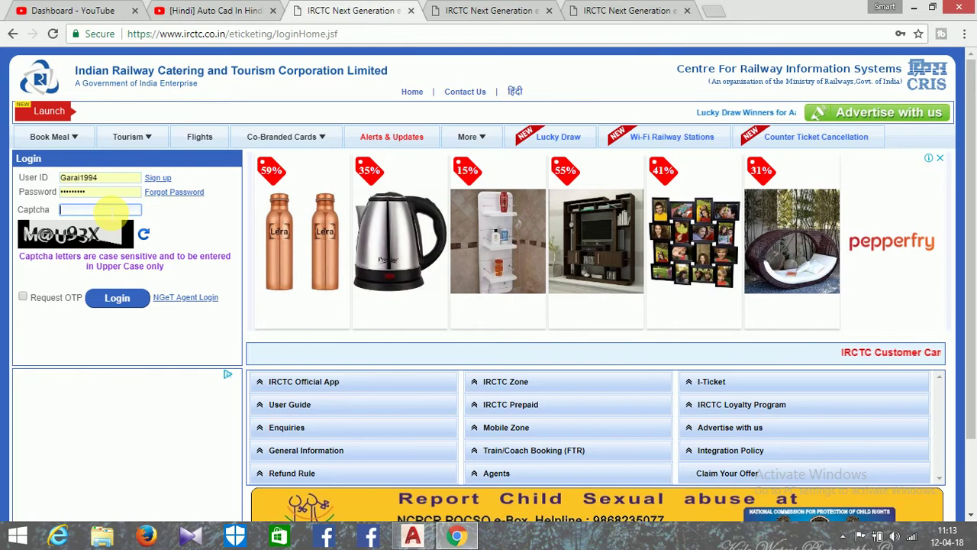
pyautogui.write('M')
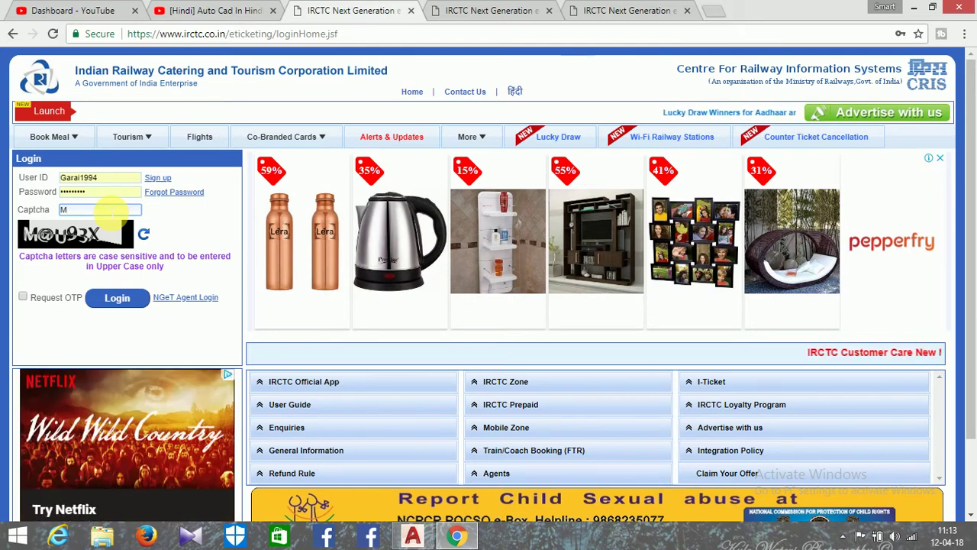
pyautogui.write('@')
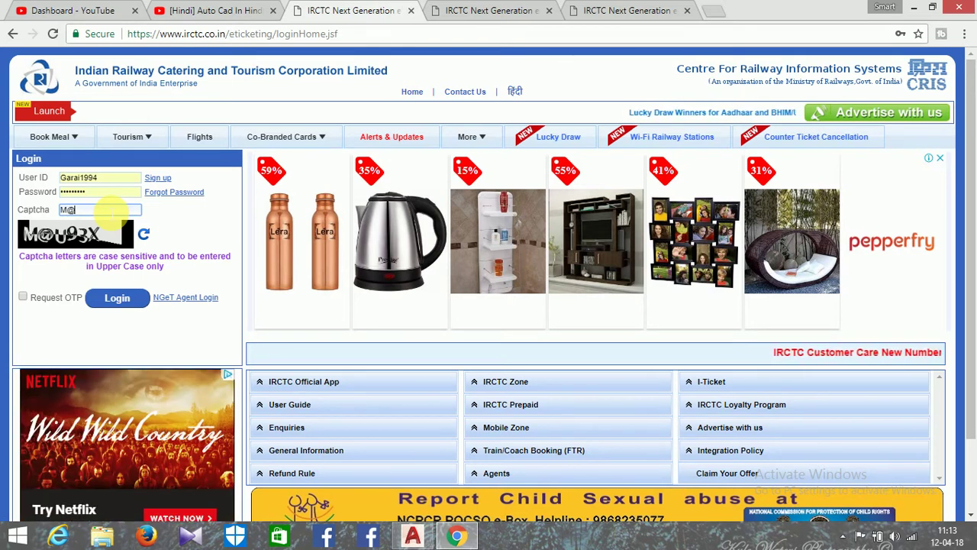
pyautogui.write('U')
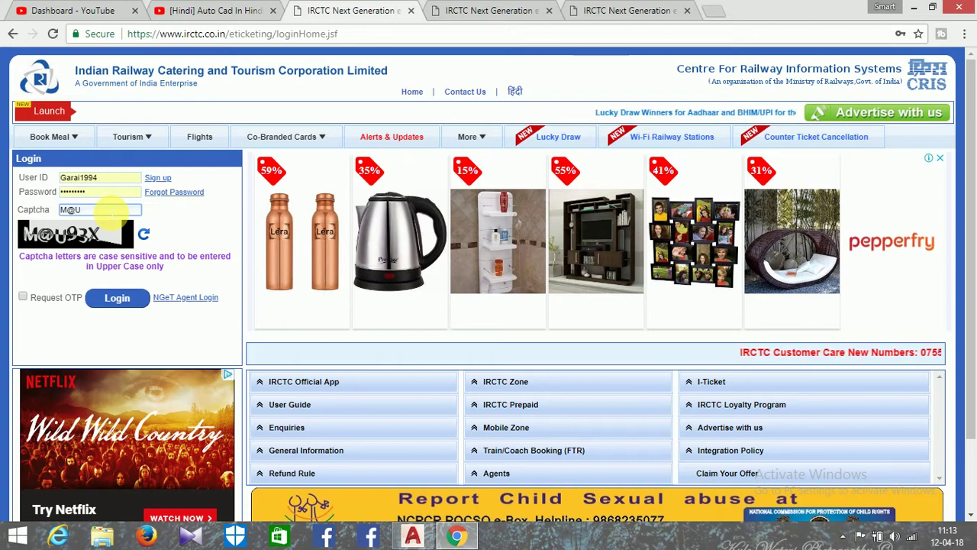
pyautogui.write('93X')
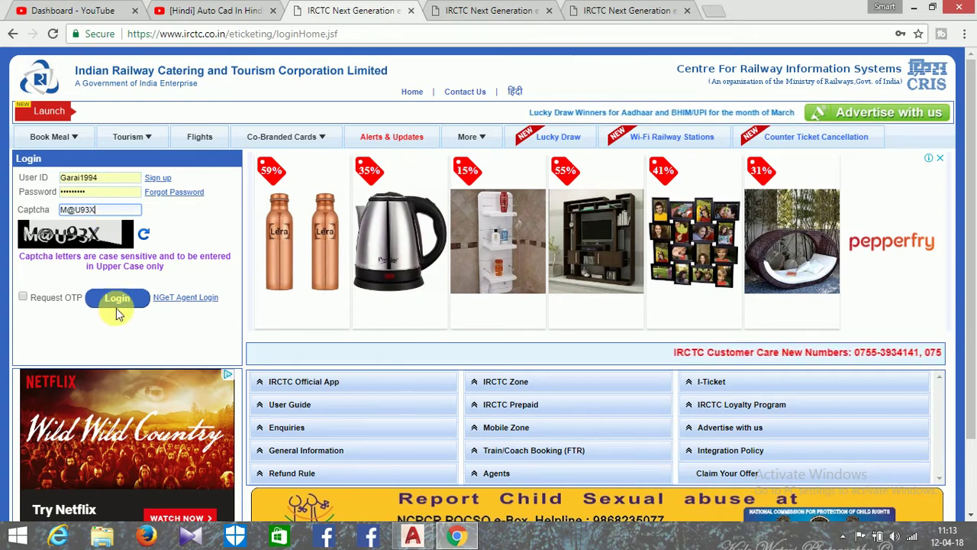
pyautogui.click(117, 310)
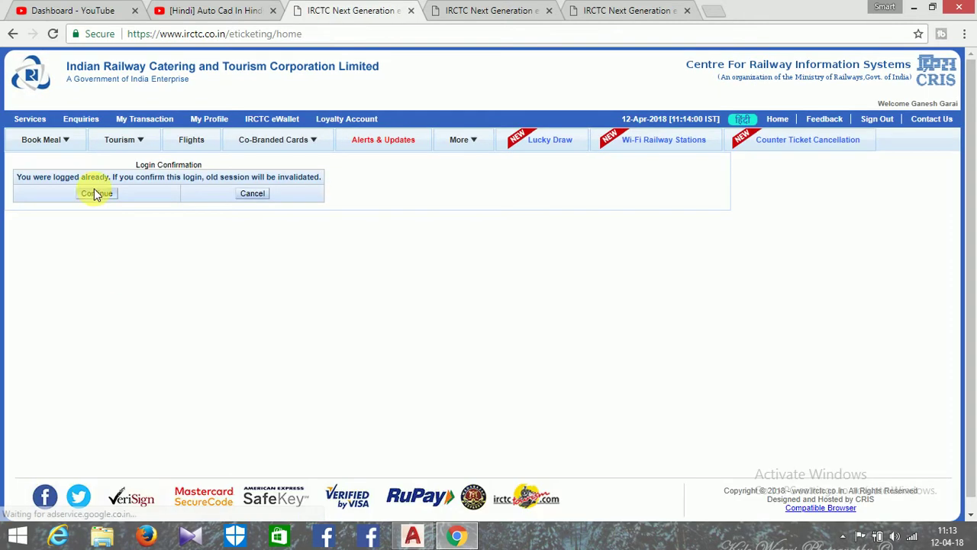
# Step: End the old session and re-enter stations AHMEDABAD JN - ADI to HOWRAH JN - HWH
pyautogui.click(97, 193)
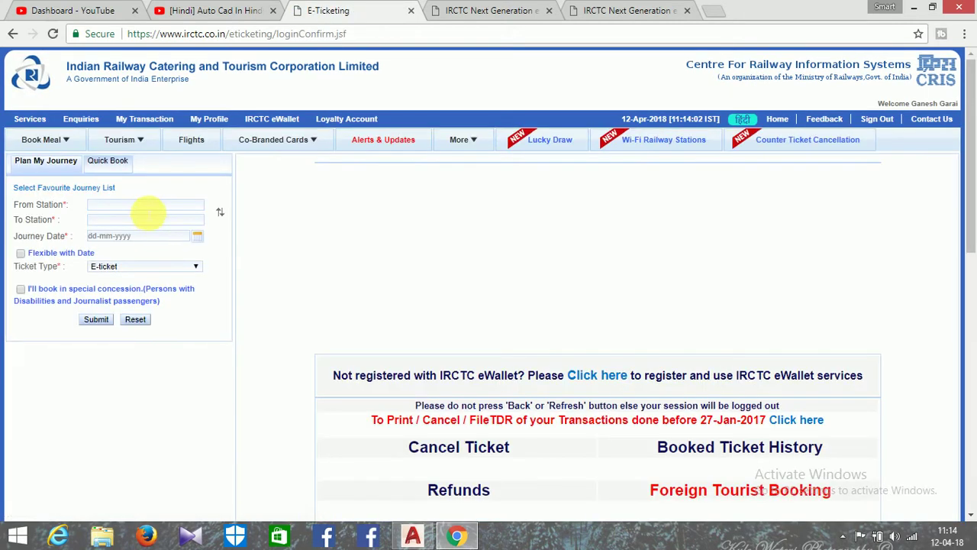
pyautogui.write('ADI')
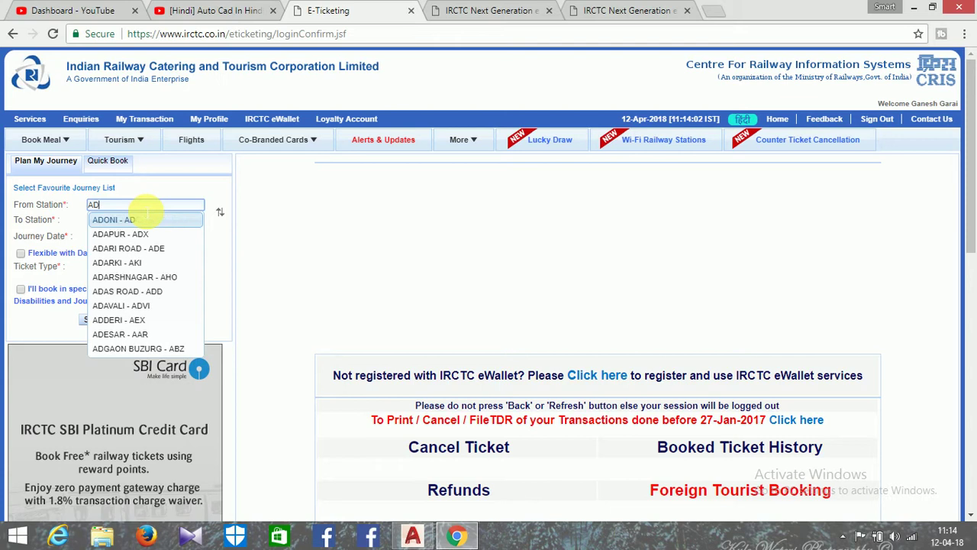
pyautogui.click(190, 220)
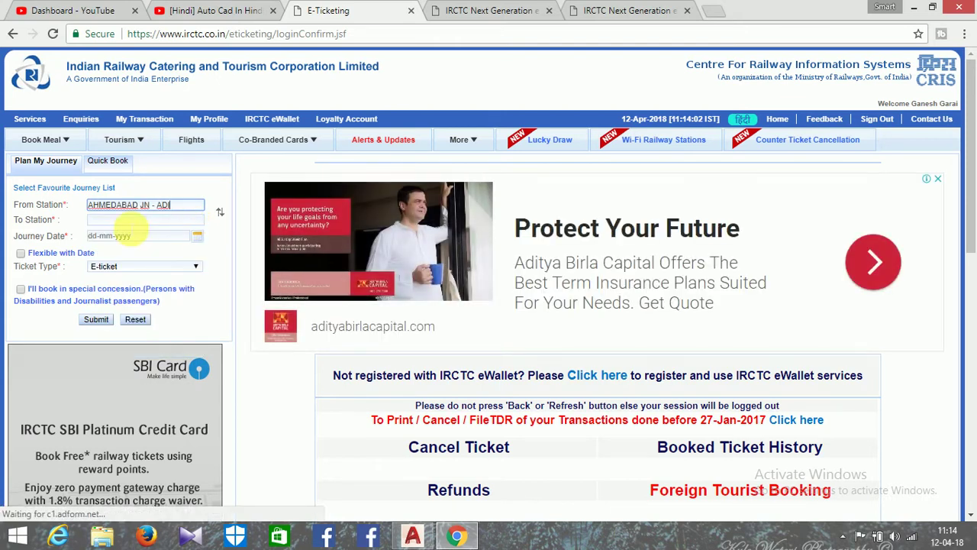
pyautogui.click(105, 221)
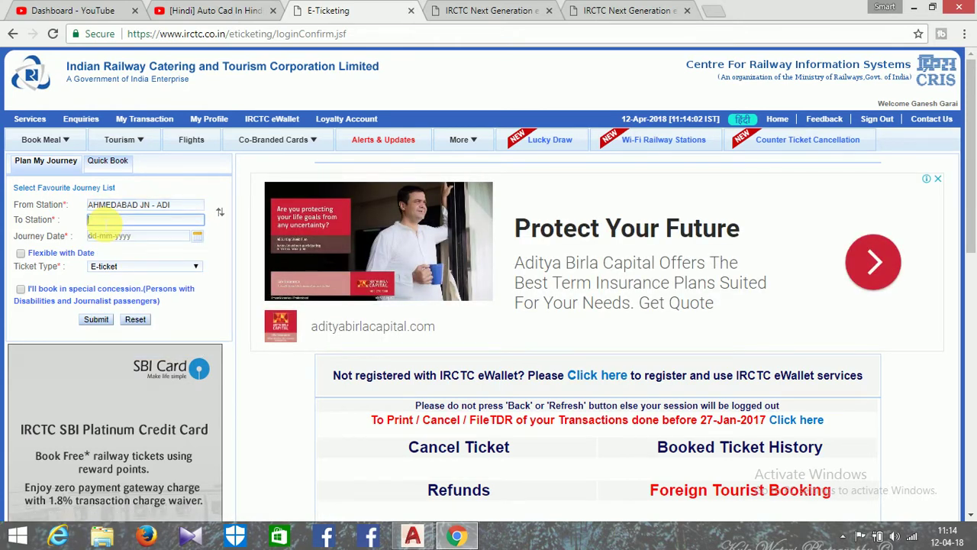
pyautogui.write('HO')
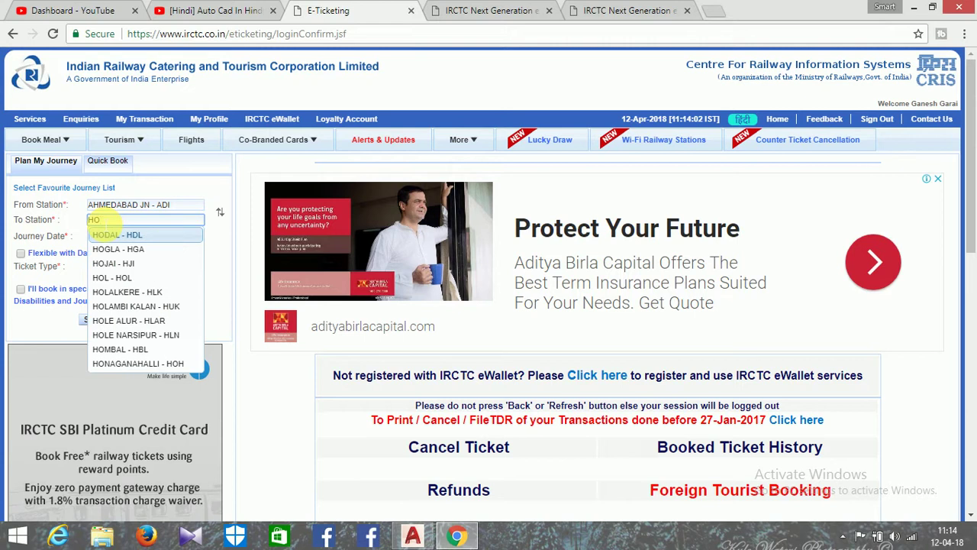
pyautogui.write('W')
pyautogui.click(124, 249)
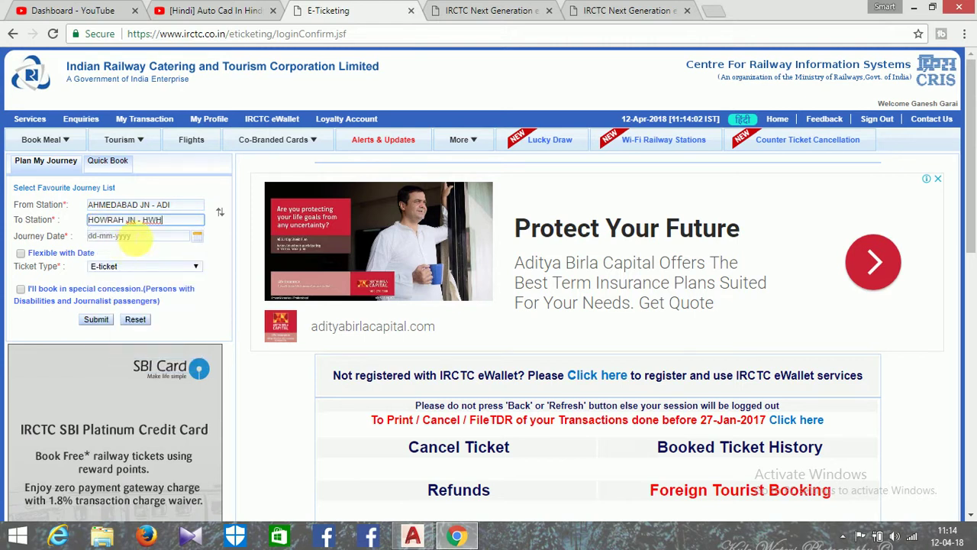
# Step: Search for 23 May 2018 and book the 12833 Howrah Express sleeper seat that day
pyautogui.click(197, 237)
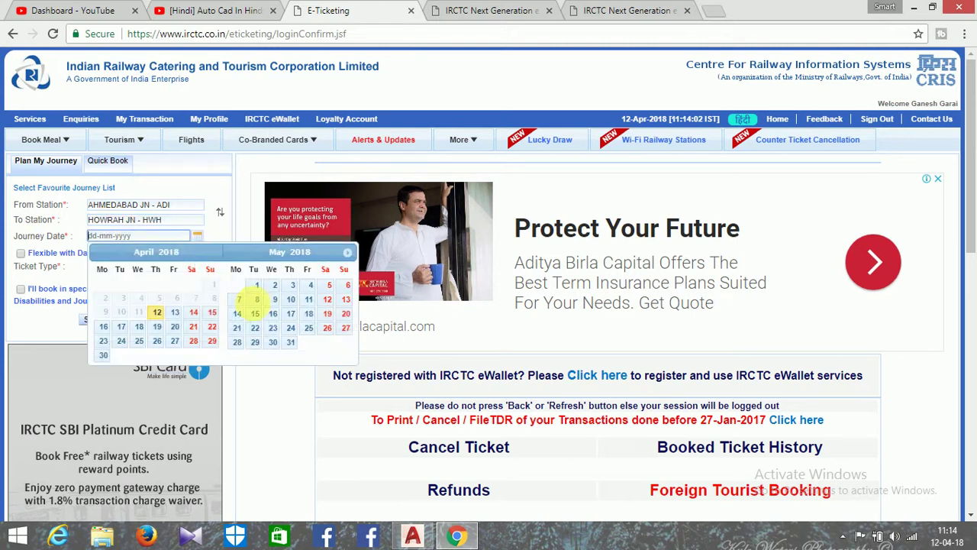
pyautogui.click(278, 338)
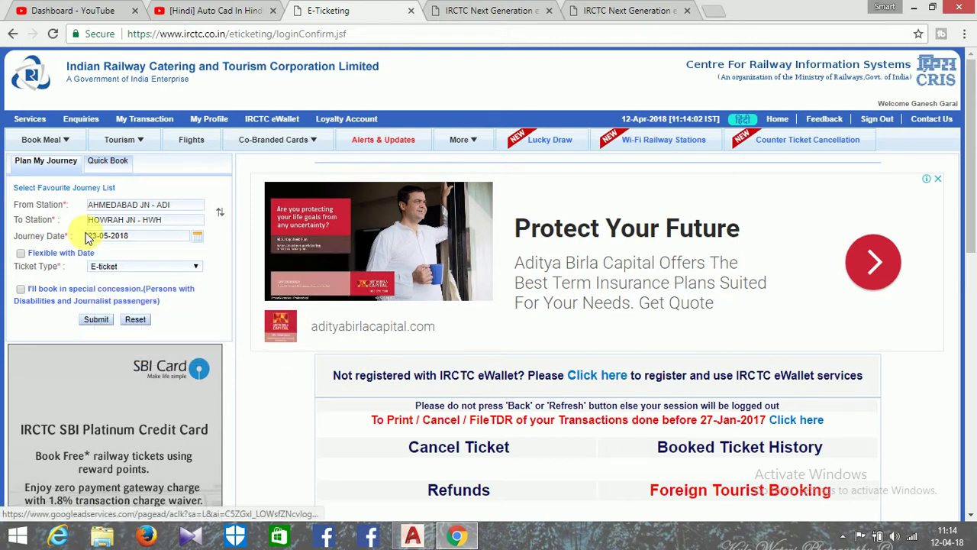
pyautogui.click(96, 319)
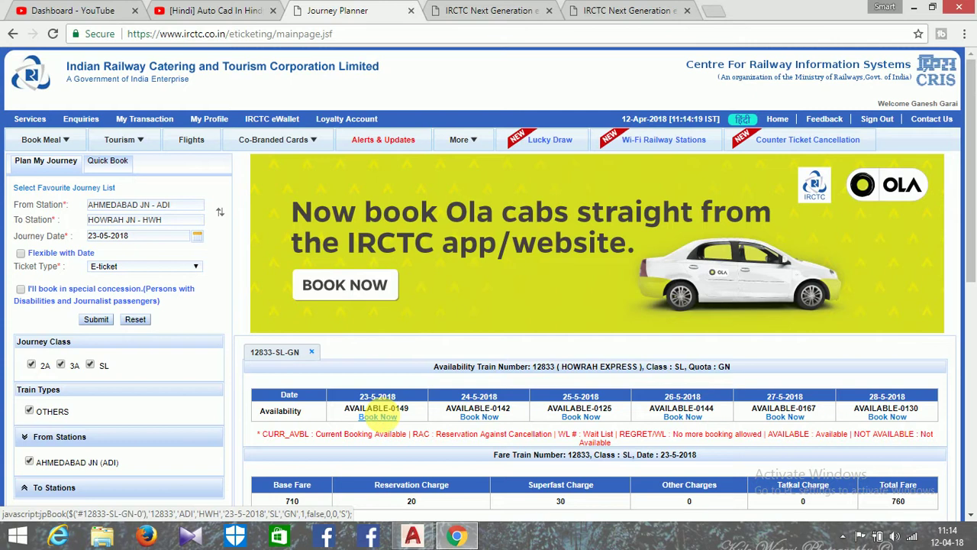
pyautogui.click(385, 419)
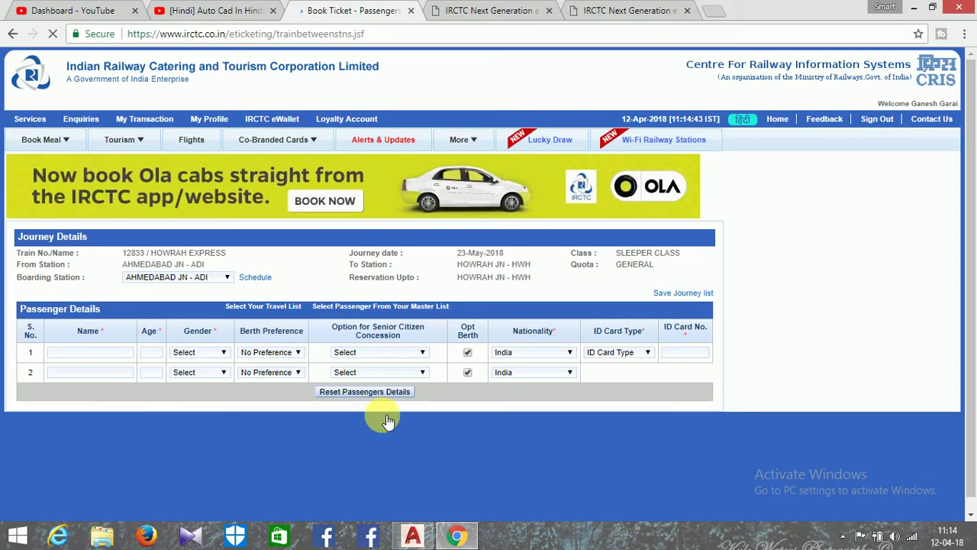
# Step: Enter passenger 1's name, age 32, gender Male and LOWER berth preference
pyautogui.click(118, 355)
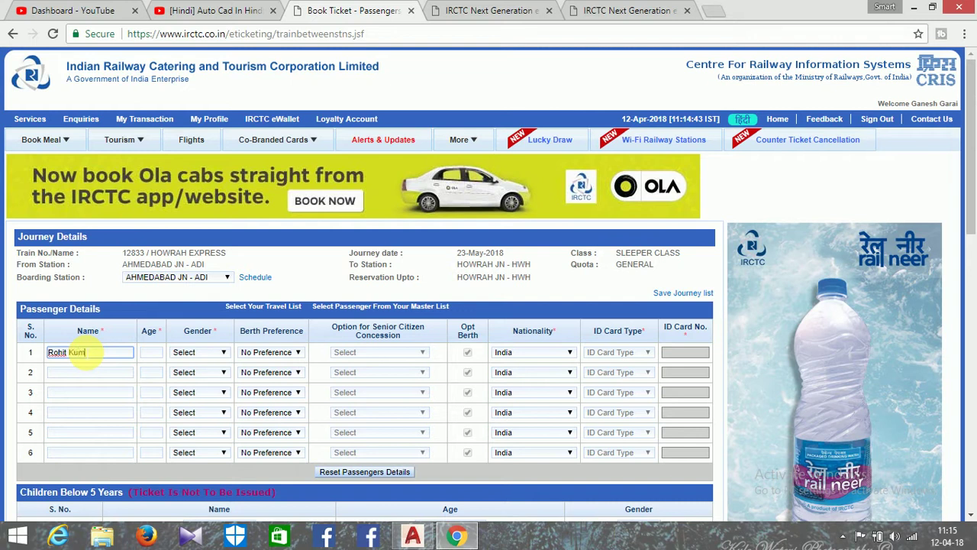
pyautogui.click(151, 353)
pyautogui.write('32')
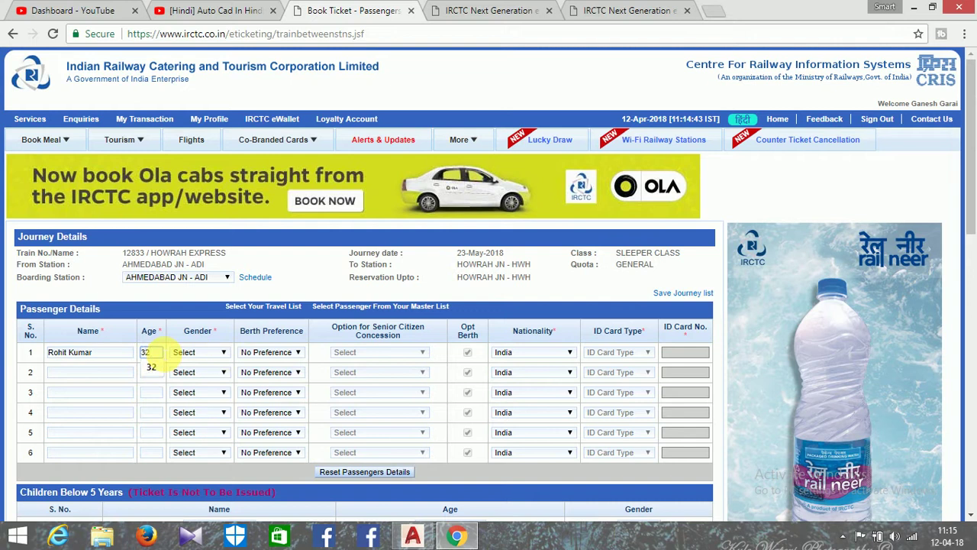
pyautogui.click(217, 352)
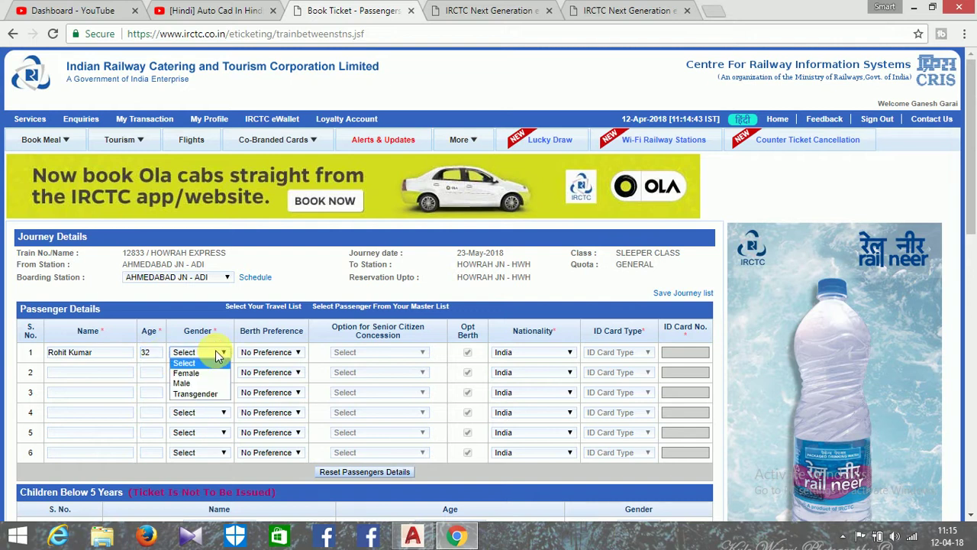
pyautogui.click(200, 382)
pyautogui.click(295, 353)
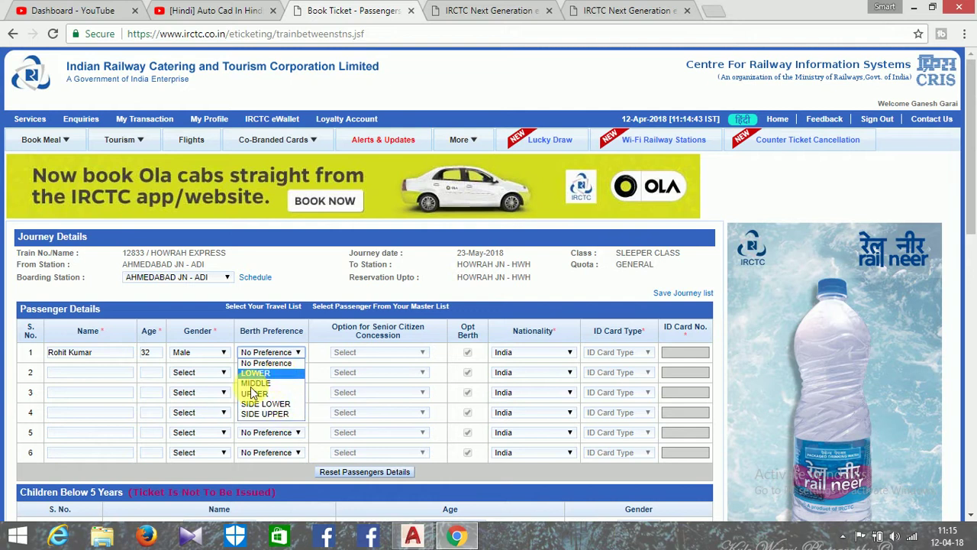
pyautogui.click(275, 374)
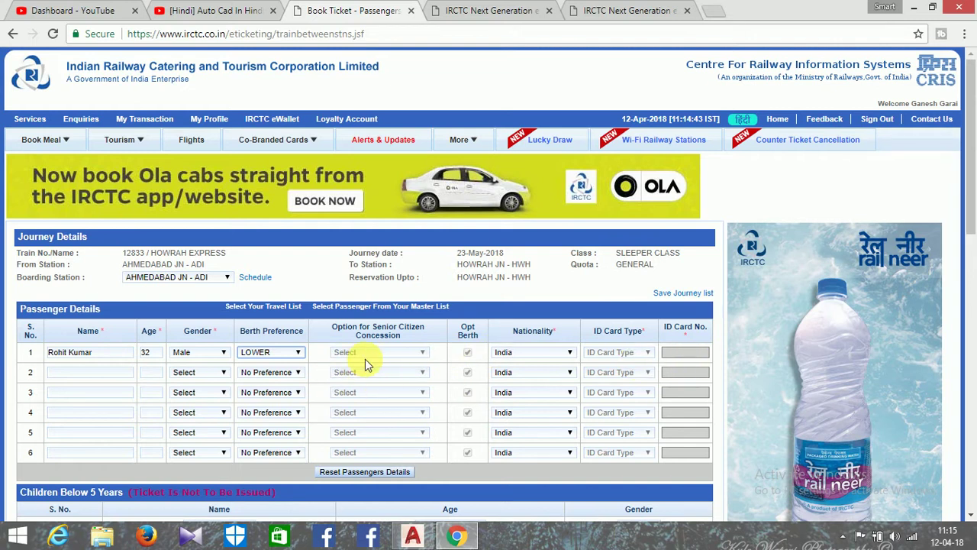
pyautogui.scroll(-1, 365, 359)
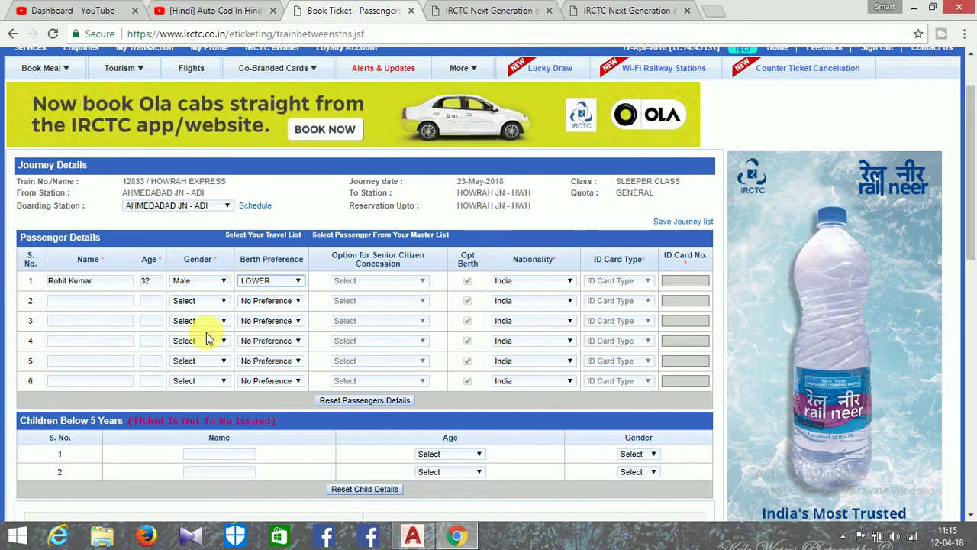
pyautogui.scroll(-2, 184, 396)
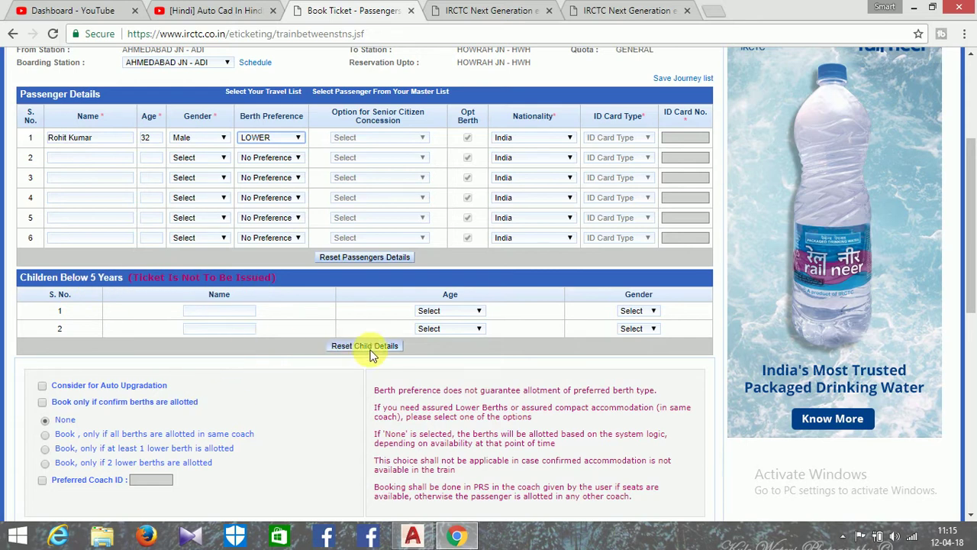
# Step: Open the first child's age list and close it without choosing an age
pyautogui.click(227, 316)
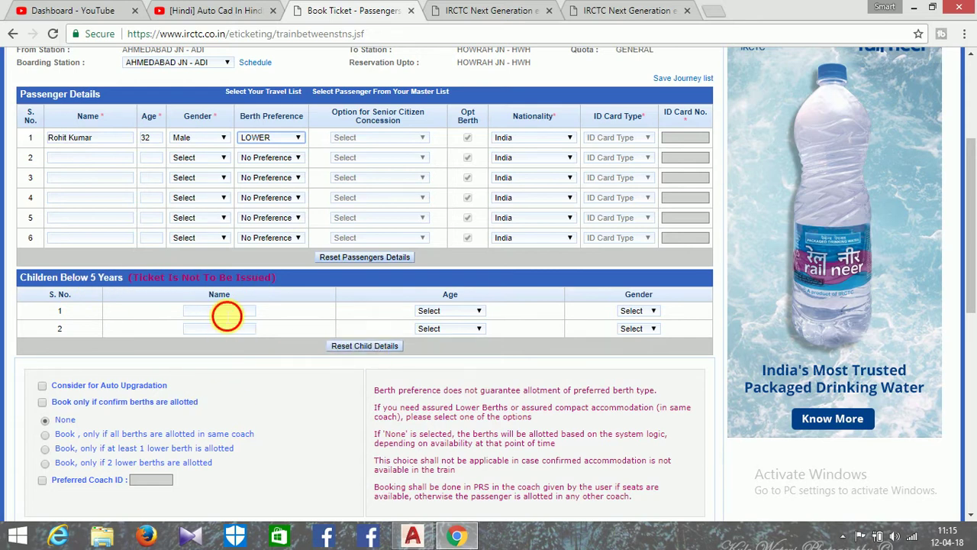
pyautogui.click(475, 311)
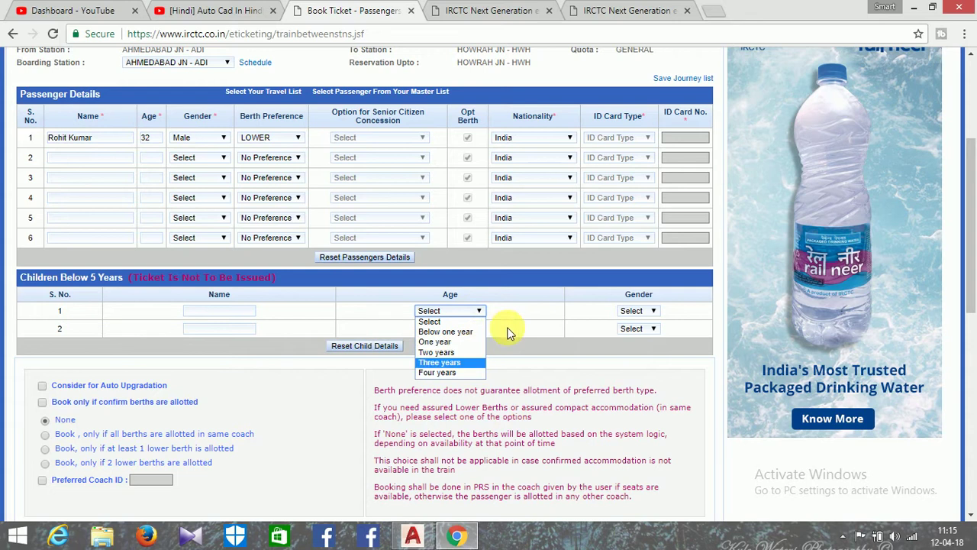
pyautogui.click(617, 316)
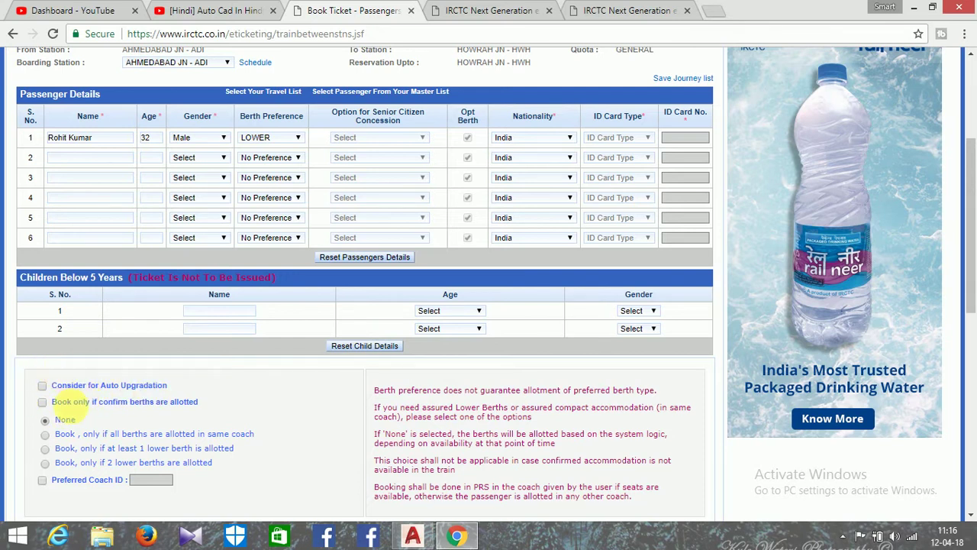
# Step: Require confirmed berths with at least 1 lower berth, leaving Preferred Coach ID unticked
pyautogui.click(43, 403)
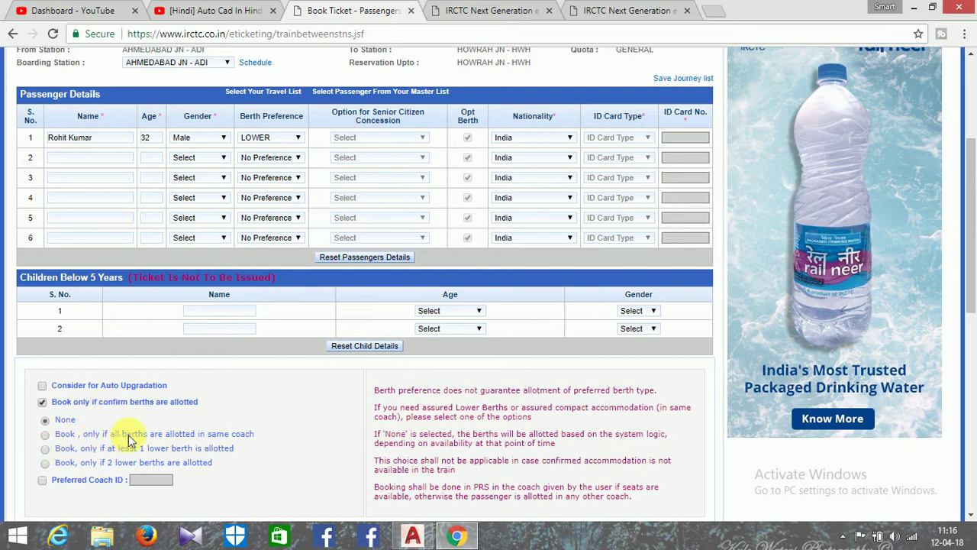
pyautogui.click(45, 449)
pyautogui.click(43, 480)
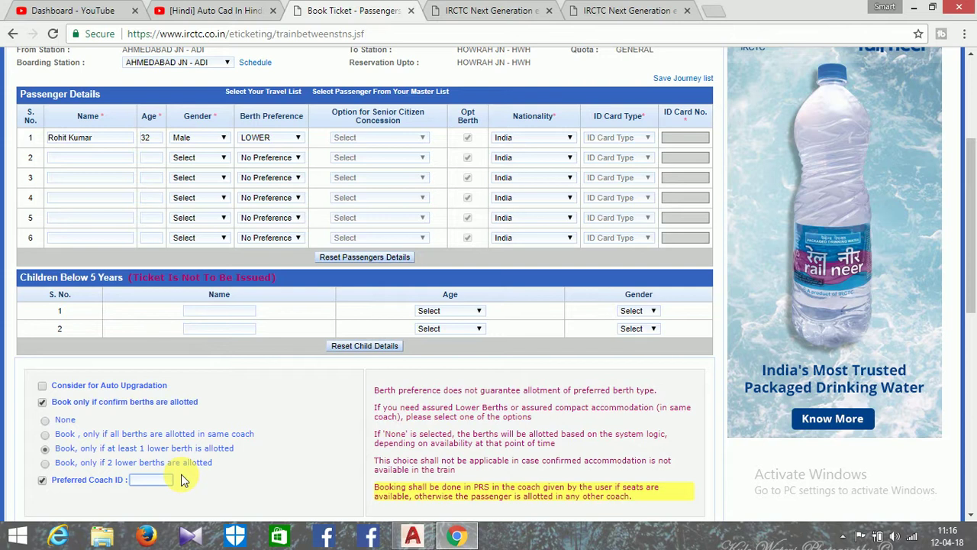
pyautogui.click(42, 479)
pyautogui.scroll(-1, 170, 476)
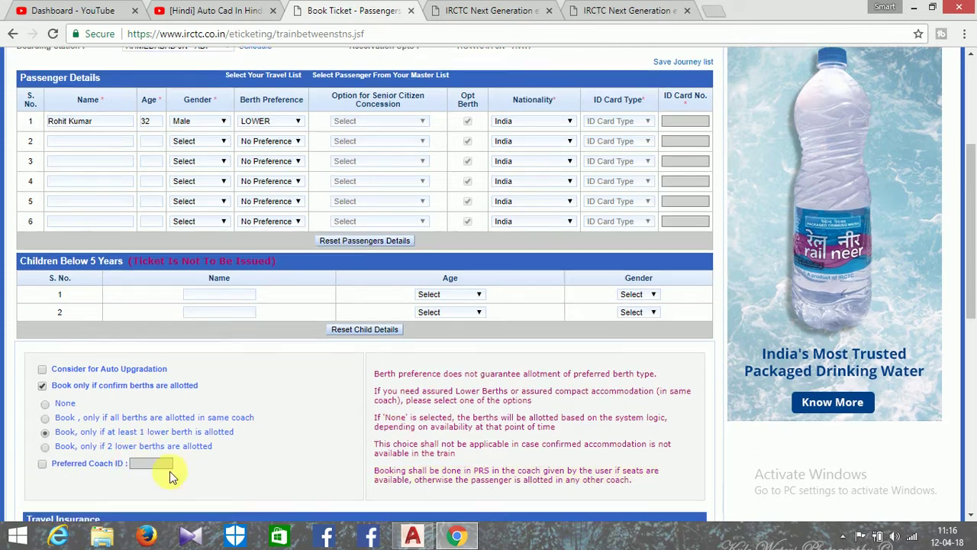
pyautogui.scroll(-2, 298, 434)
pyautogui.scroll(-2, 333, 421)
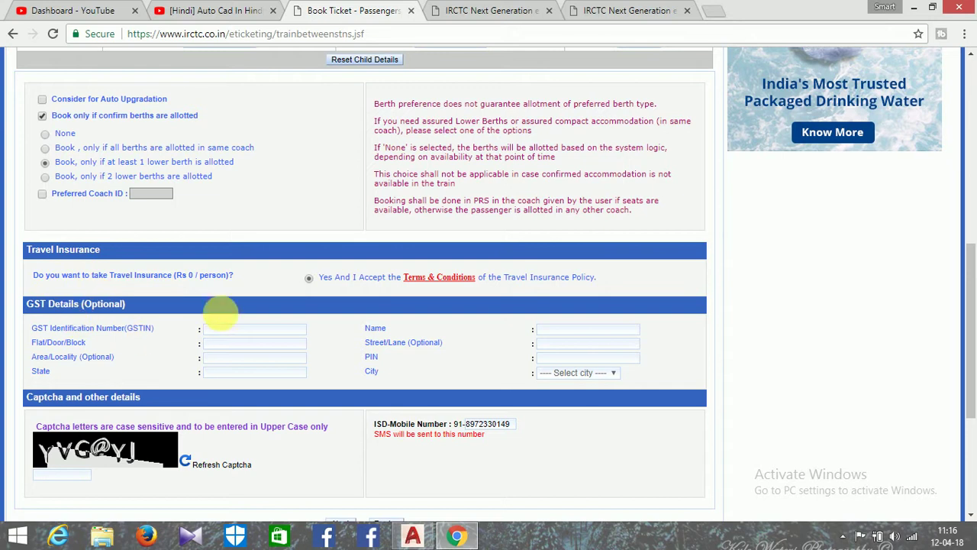
# Step: Accept travel insurance, enter the captcha and submit the passenger details
pyautogui.click(340, 279)
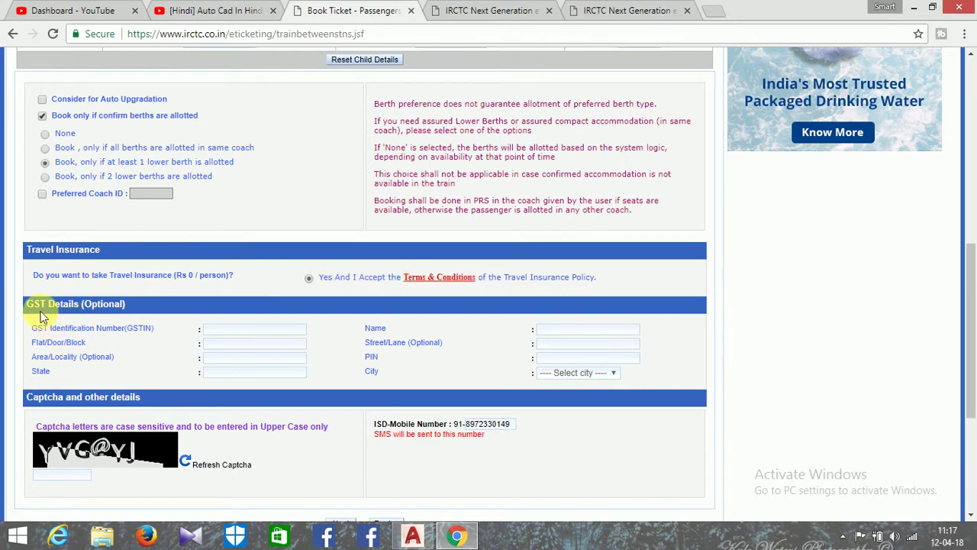
pyautogui.scroll(-1, 214, 375)
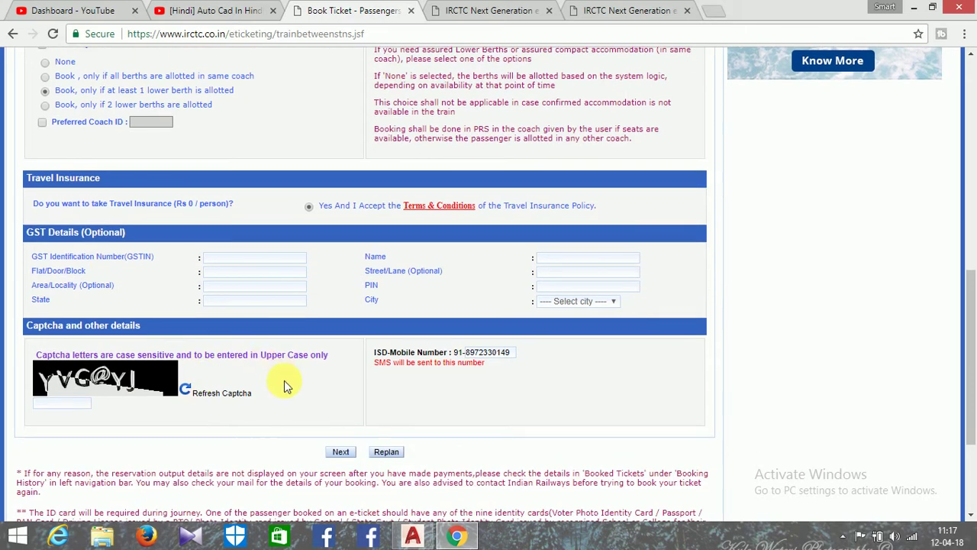
pyautogui.click(81, 405)
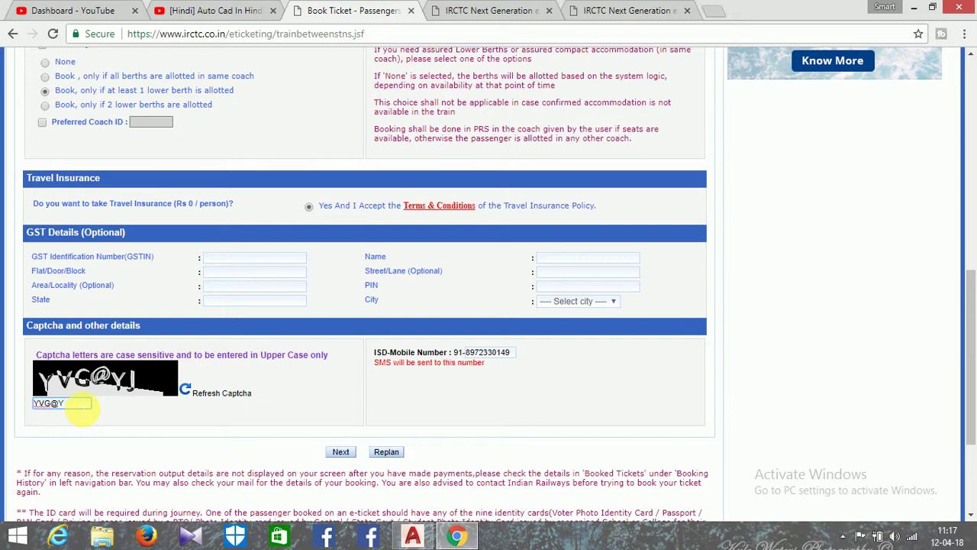
pyautogui.click(334, 451)
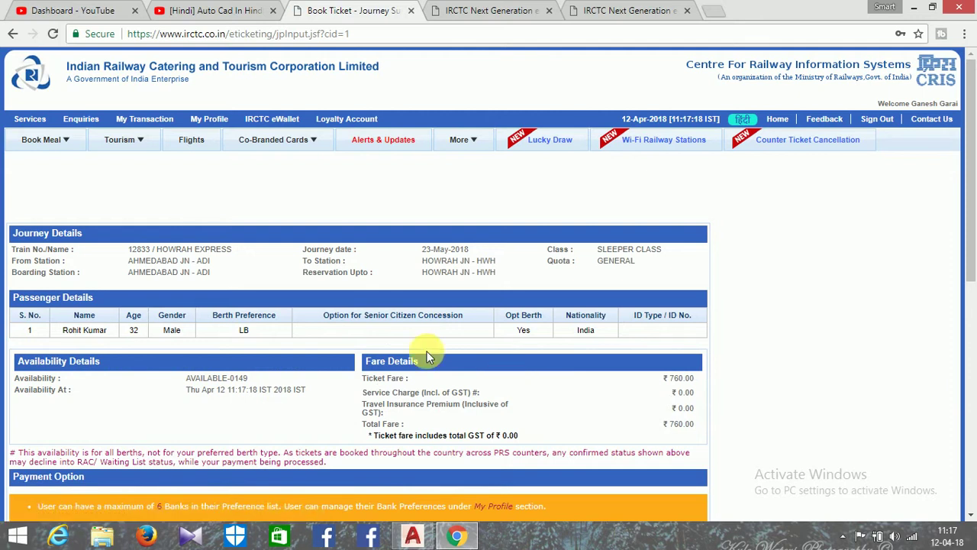
pyautogui.scroll(-3, 271, 348)
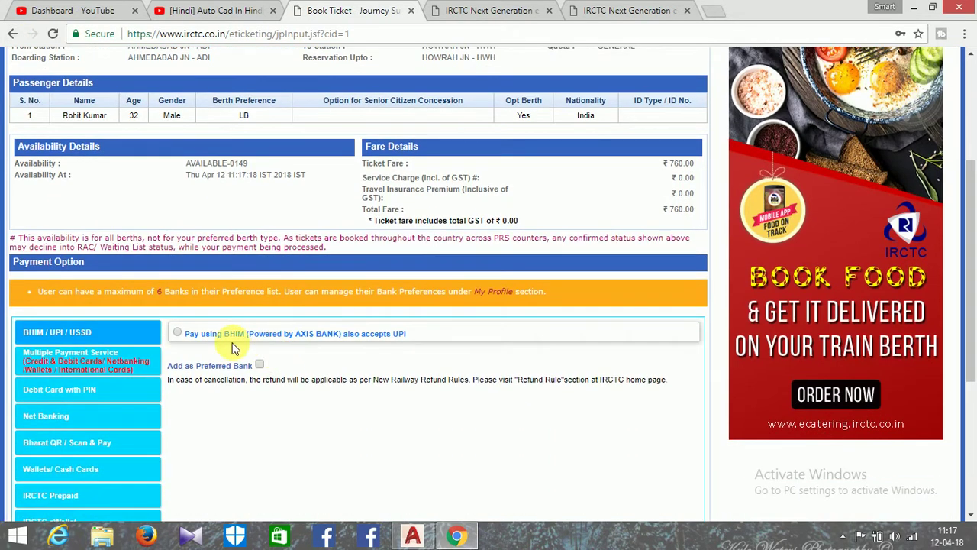
pyautogui.scroll(2, 145, 274)
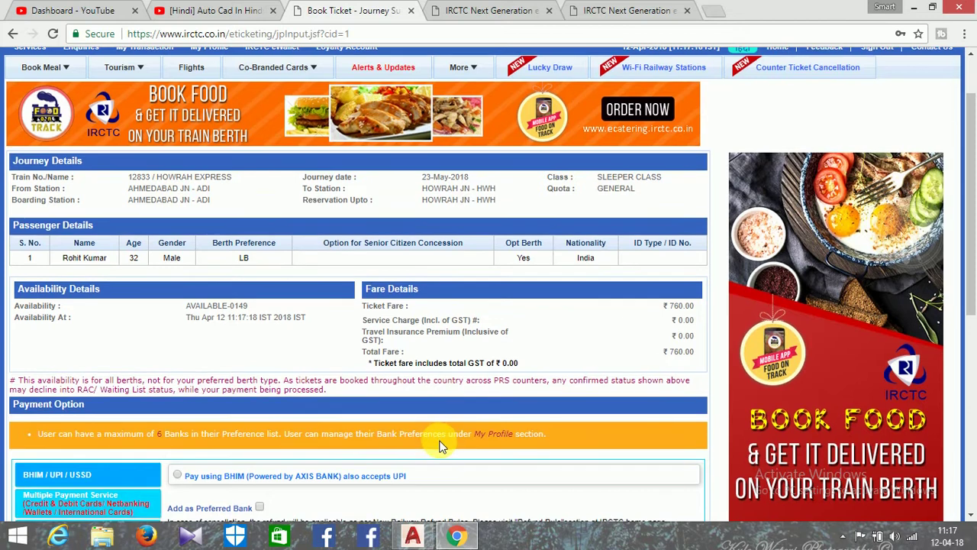
pyautogui.scroll(-1, 435, 441)
pyautogui.scroll(-1, 183, 417)
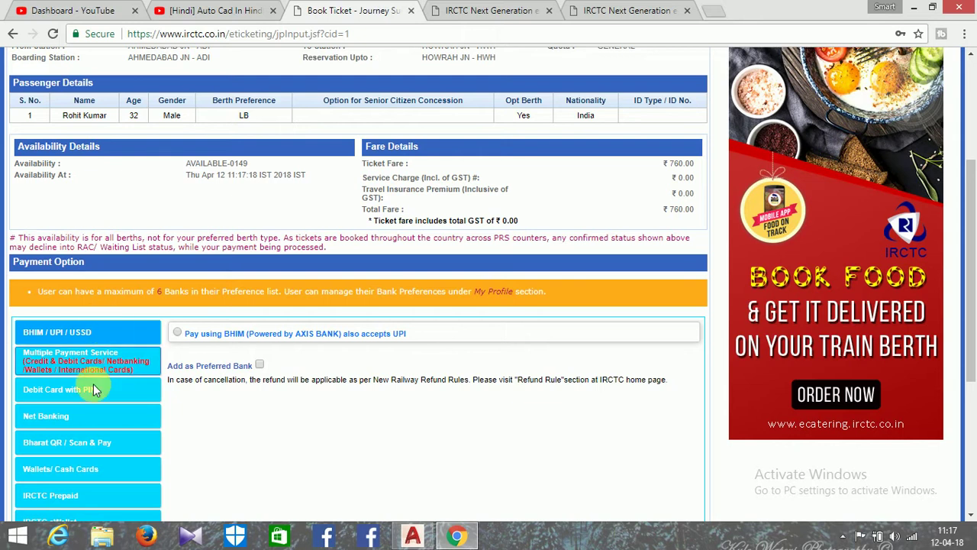
pyautogui.scroll(-1, 87, 454)
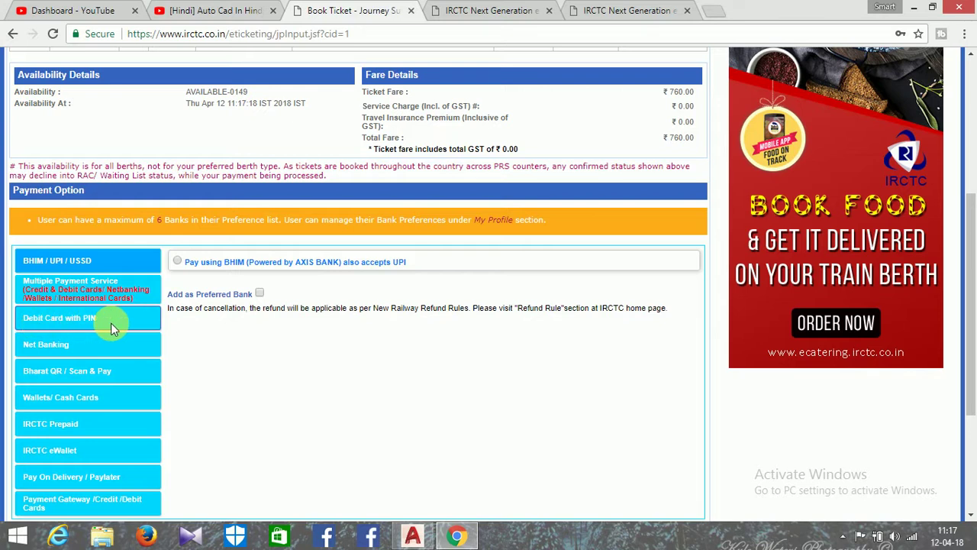
# Step: Pay the ₹760 fare by debit card with PIN via State Bank of India
pyautogui.click(68, 320)
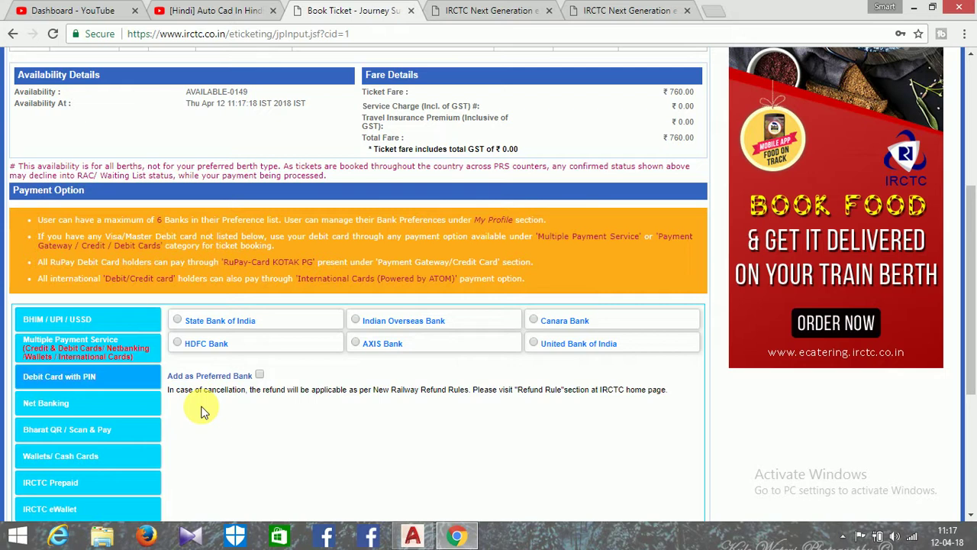
pyautogui.click(179, 322)
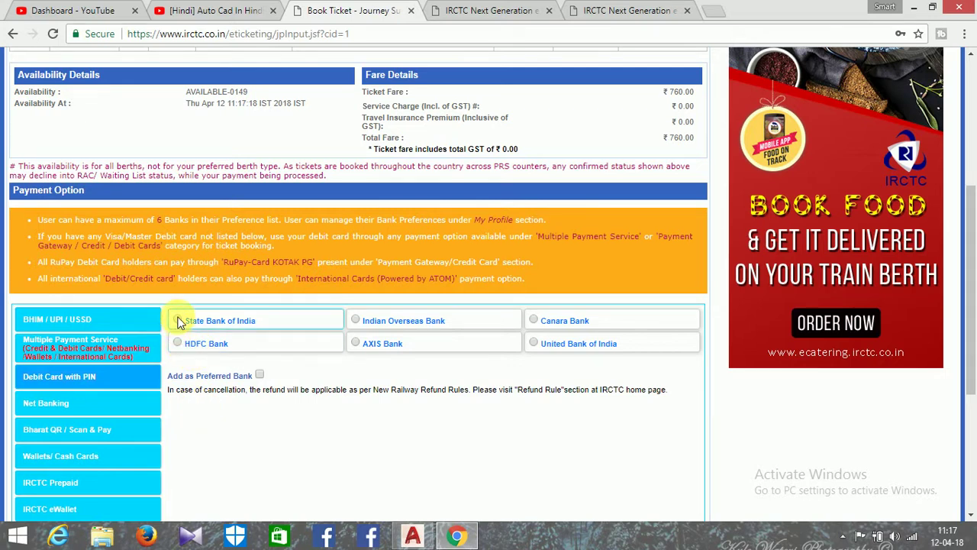
pyautogui.scroll(-3, 259, 423)
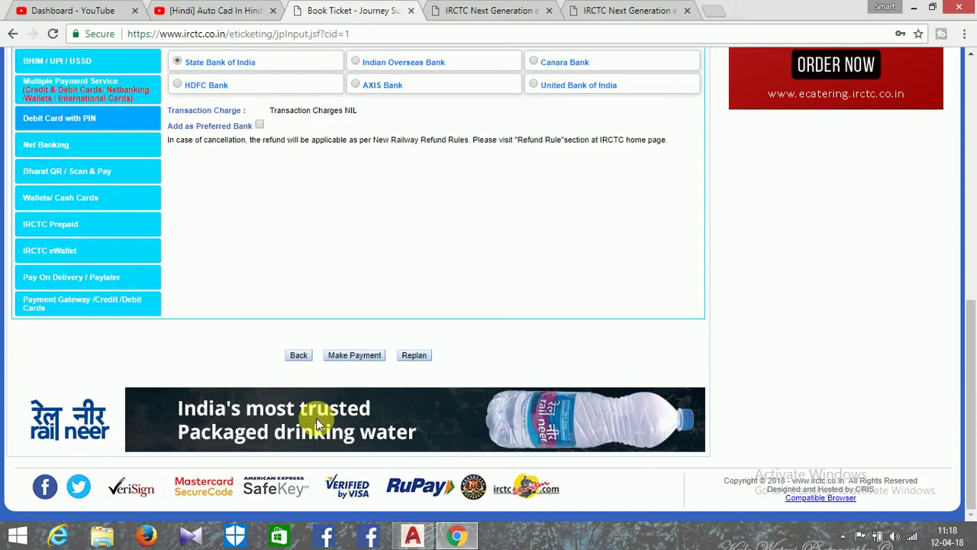
pyautogui.click(350, 356)
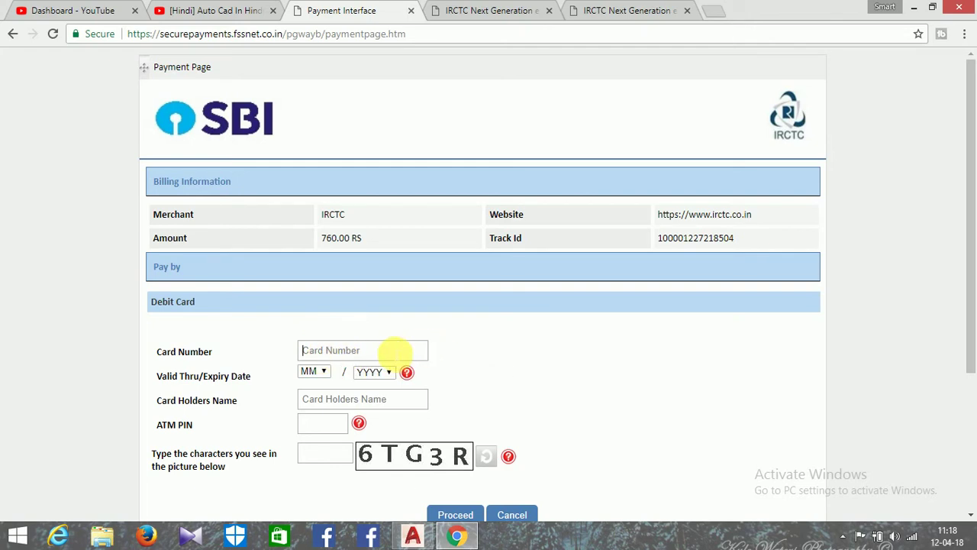
pyautogui.click(323, 373)
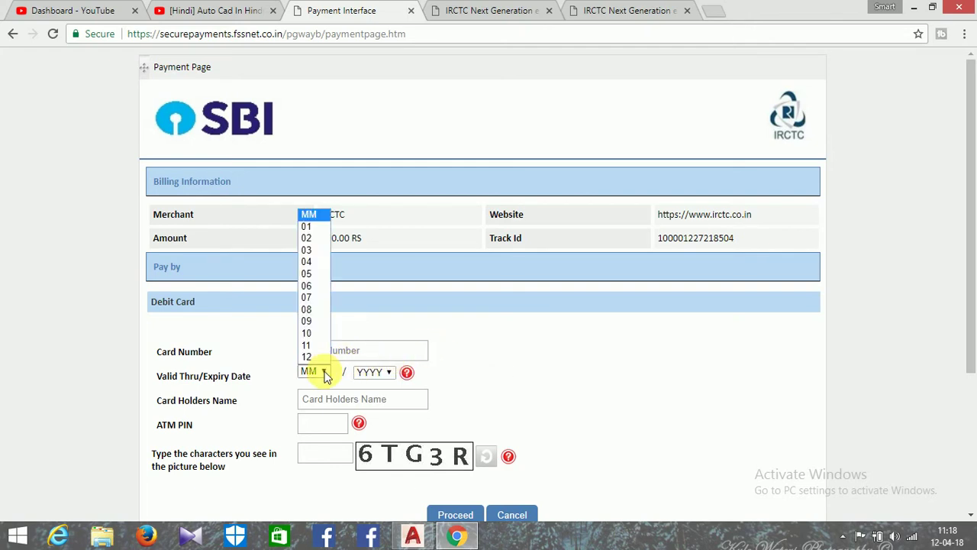
pyautogui.click(324, 374)
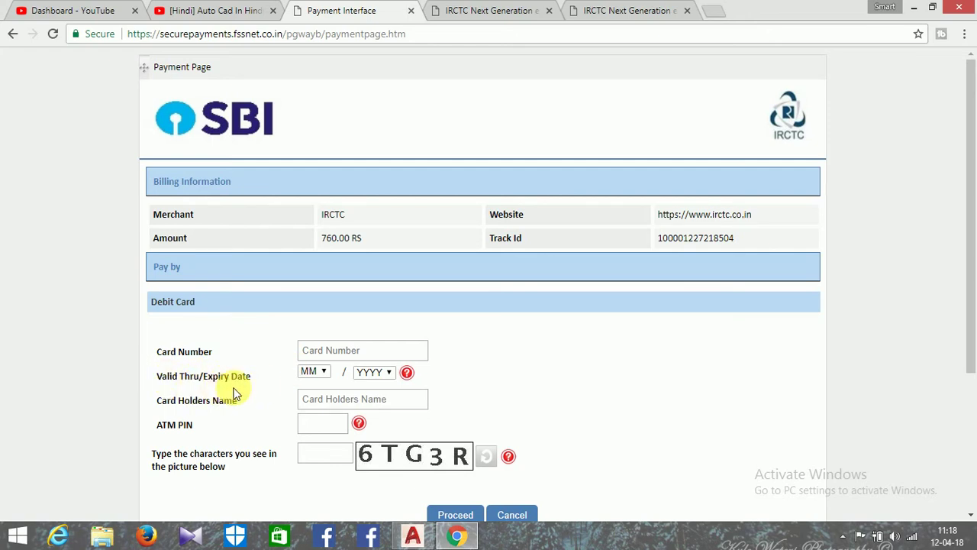
pyautogui.click(320, 373)
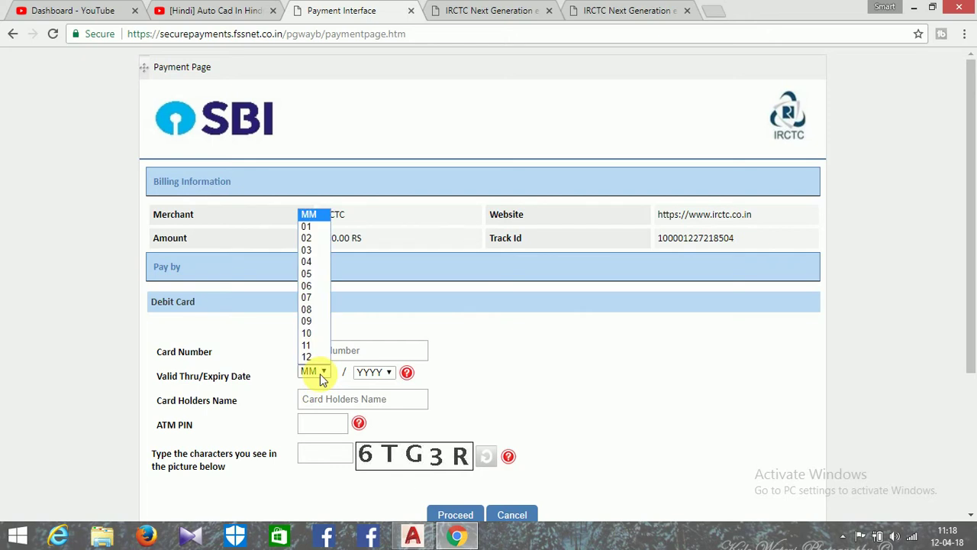
pyautogui.press('Down')
pyautogui.press('Down')
pyautogui.press('Down')
pyautogui.press('Down')
pyautogui.press('Down')
pyautogui.press('Down')
pyautogui.press('Down')
pyautogui.press('Down')
pyautogui.press('Down')
pyautogui.click(388, 373)
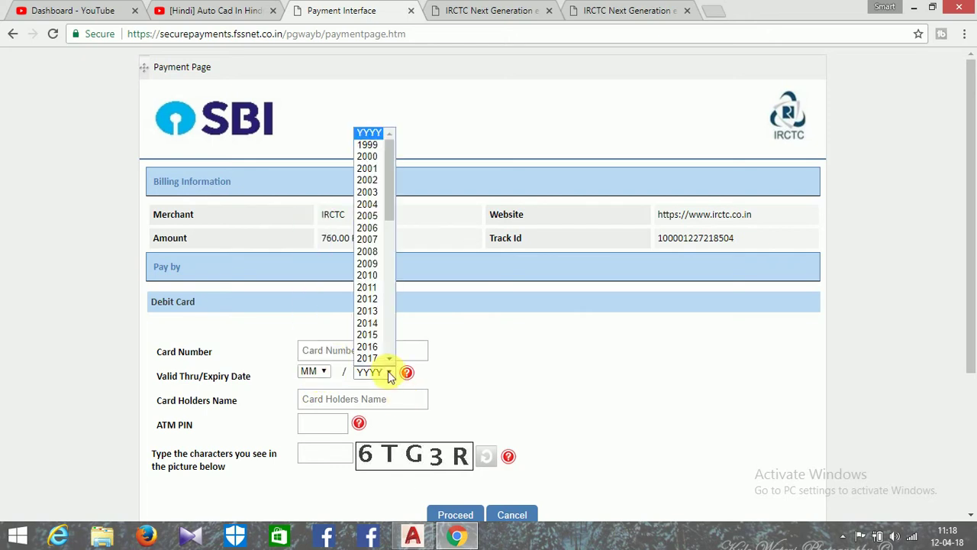
pyautogui.click(374, 403)
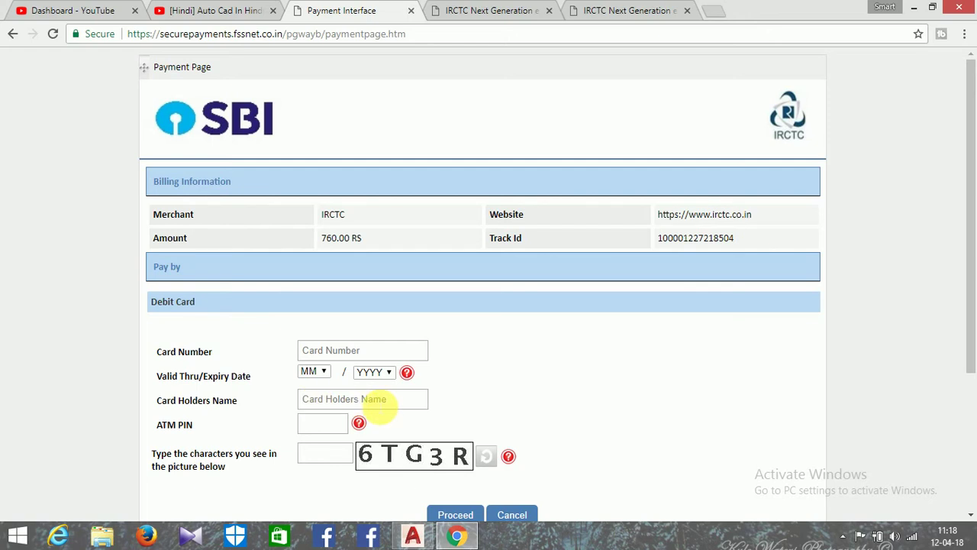
pyautogui.click(326, 428)
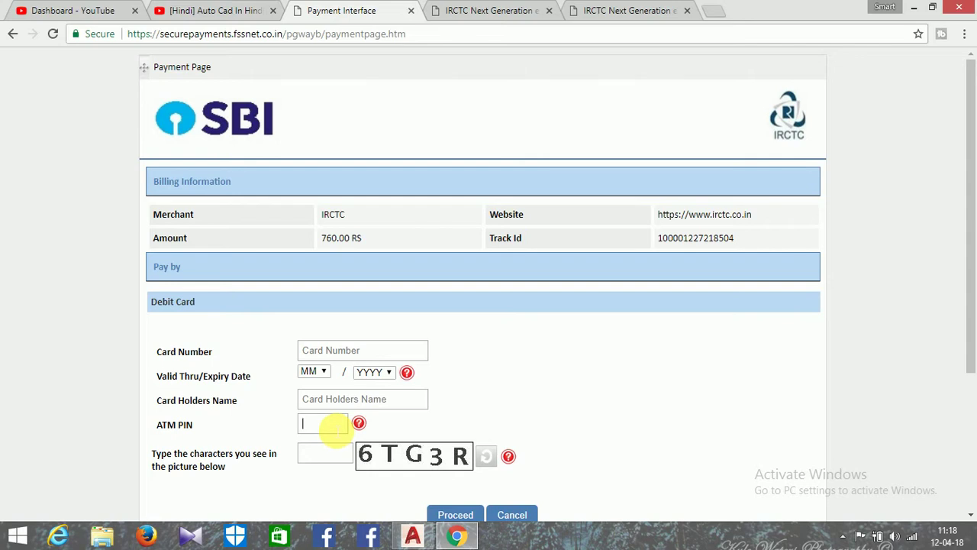
pyautogui.click(340, 454)
pyautogui.scroll(-2, 481, 450)
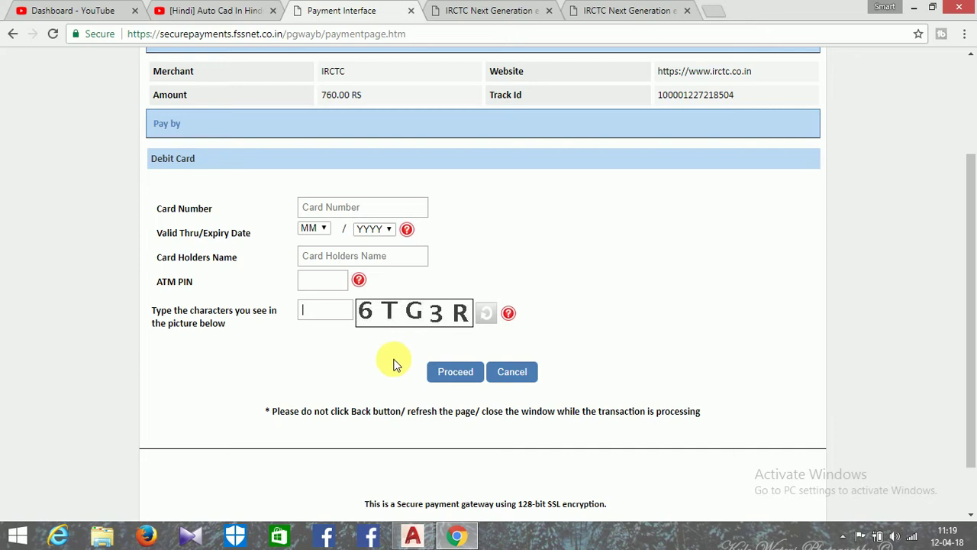
pyautogui.scroll(3, 388, 365)
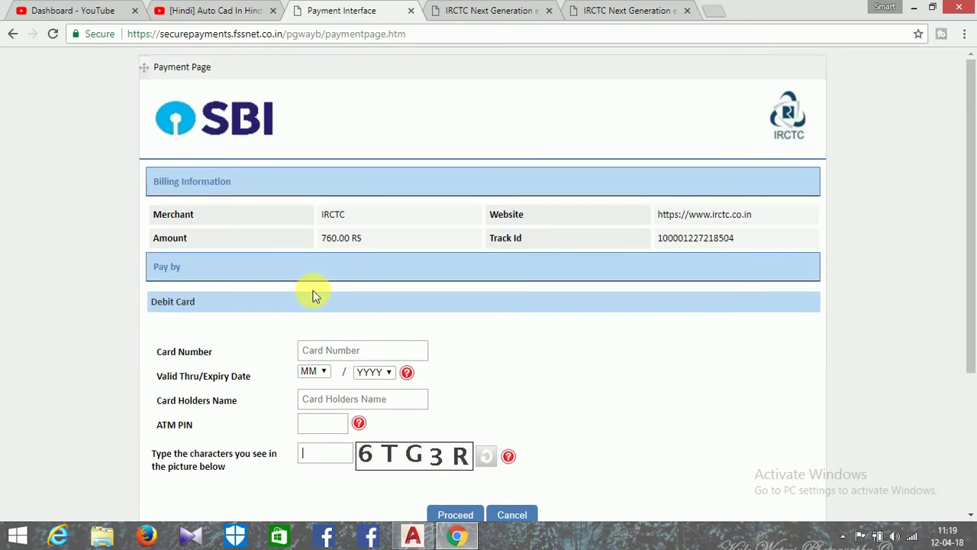
pyautogui.scroll(-1, 313, 294)
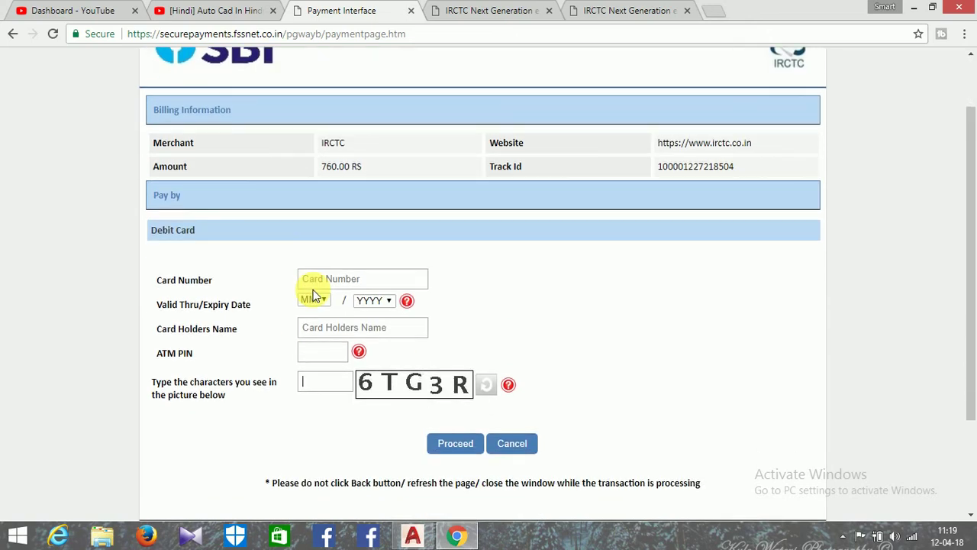